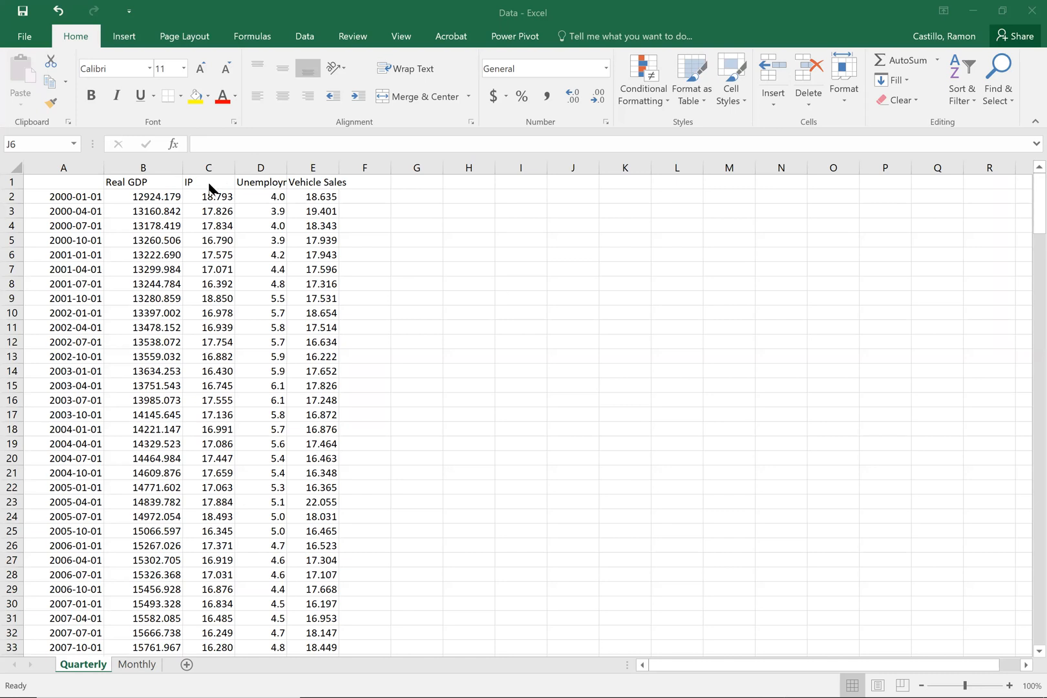
# Examine the variable columns on the Quarterly sheet and the CPI, IP, Unemployment and Vehicle Sales columns on the Monthly sheet.
pyautogui.click(209, 184)
pyautogui.click(209, 184)
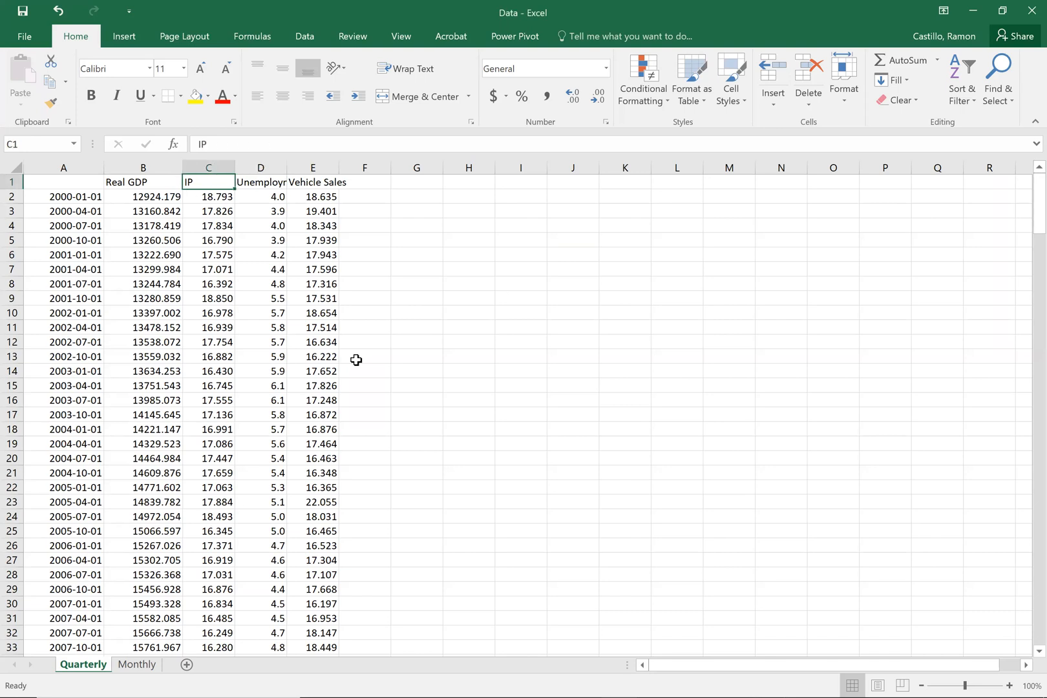
pyautogui.press('Right')
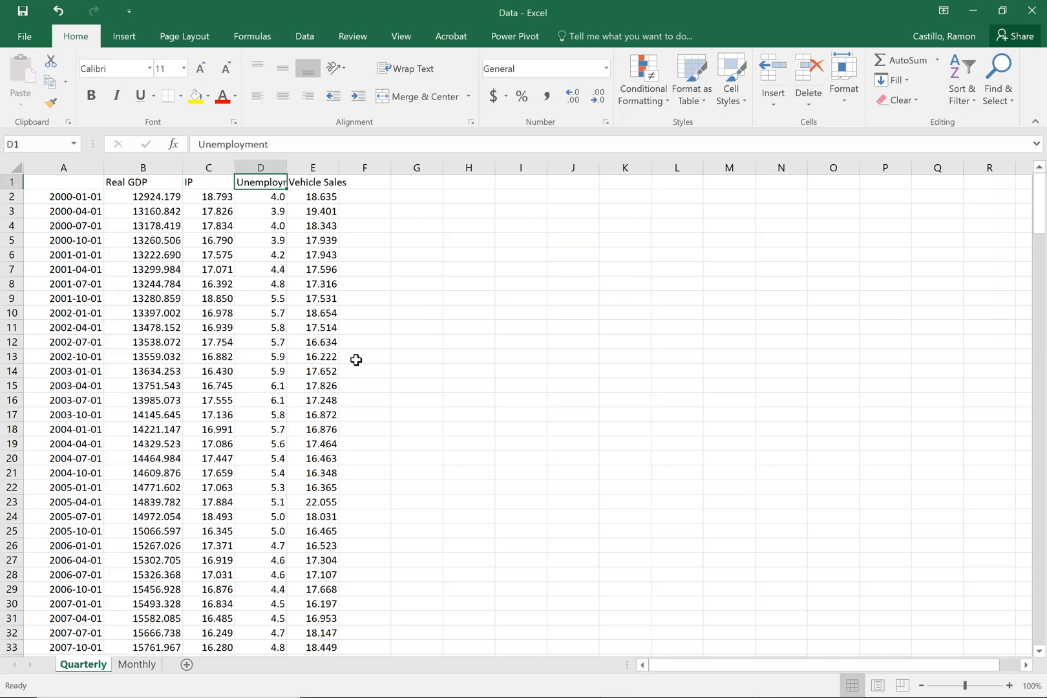
pyautogui.press('Right')
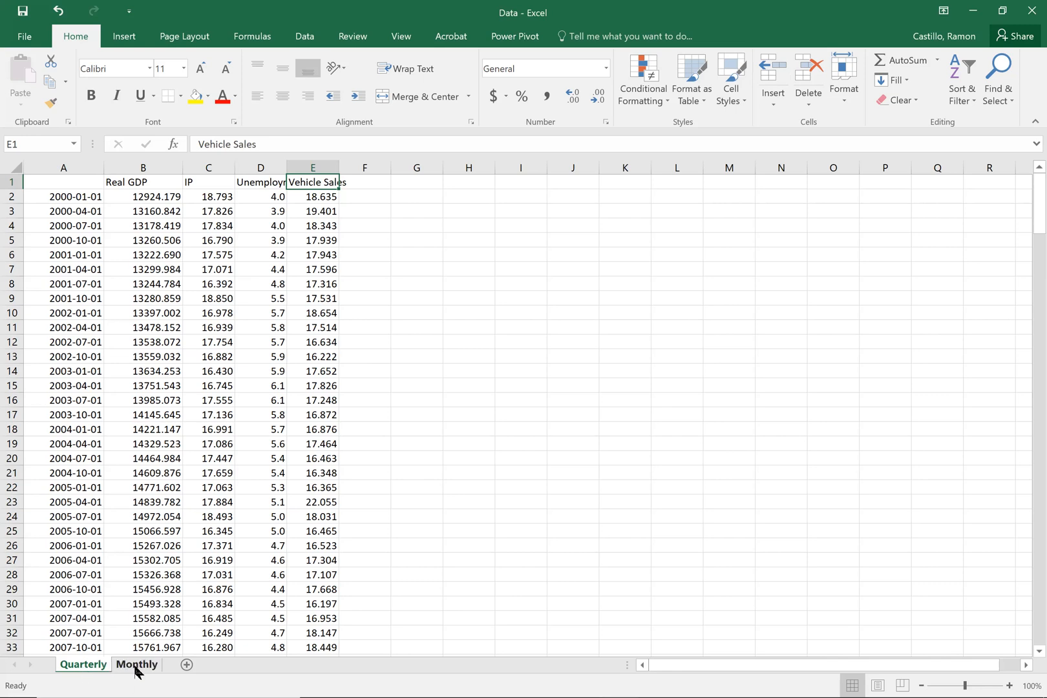
pyautogui.click(136, 667)
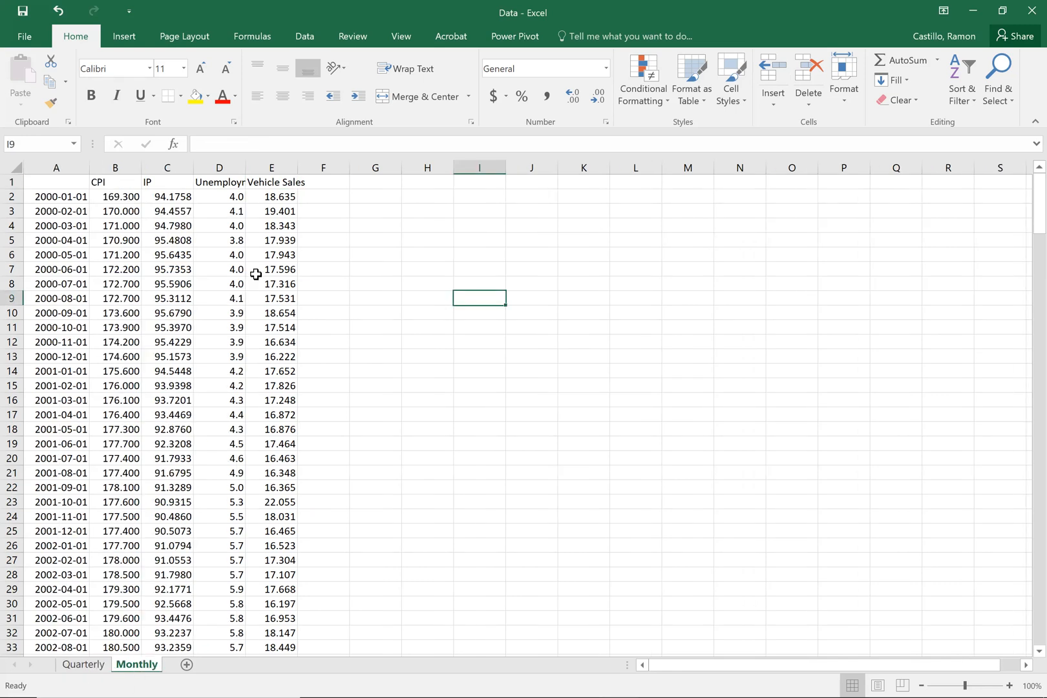
pyautogui.click(132, 194)
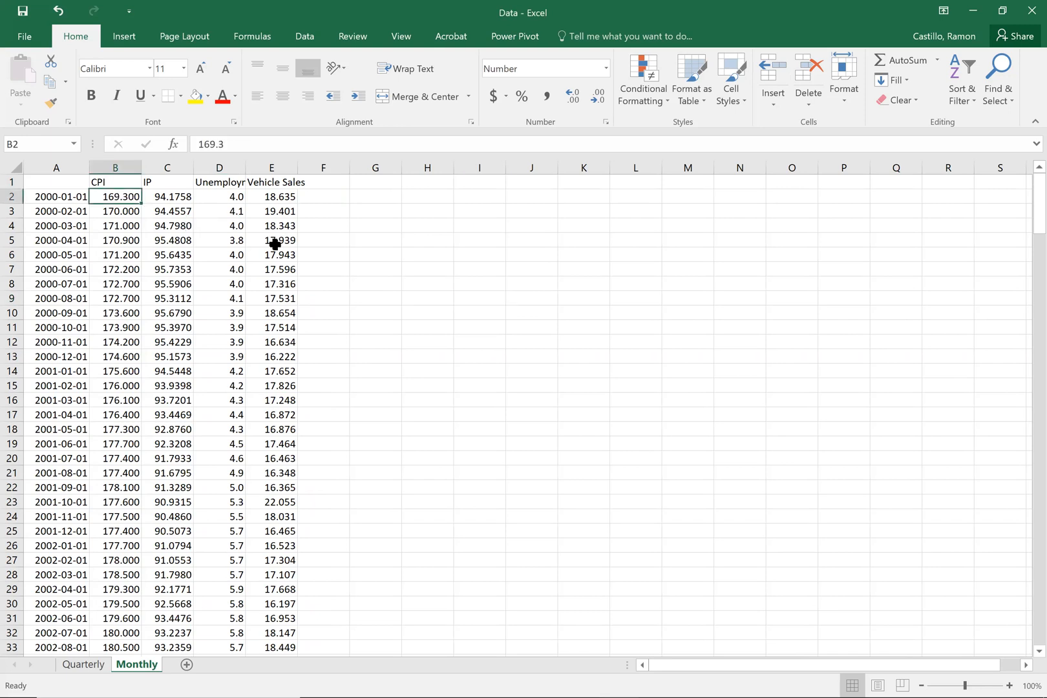
pyautogui.press('Right')
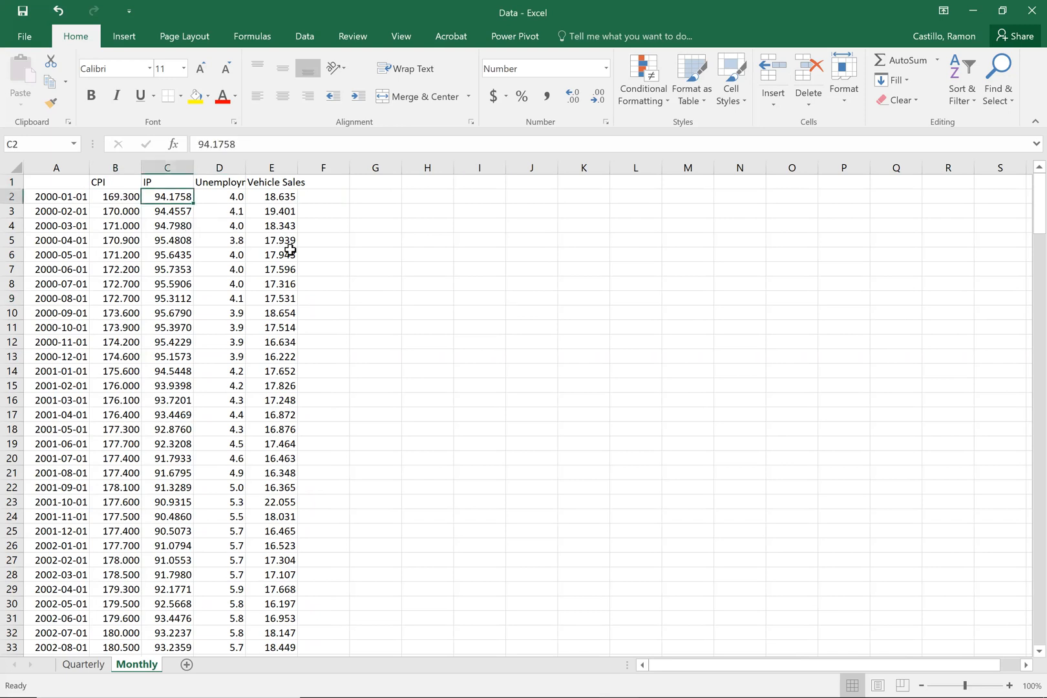
pyautogui.press('Right')
pyautogui.press('Left')
pyautogui.press('Right')
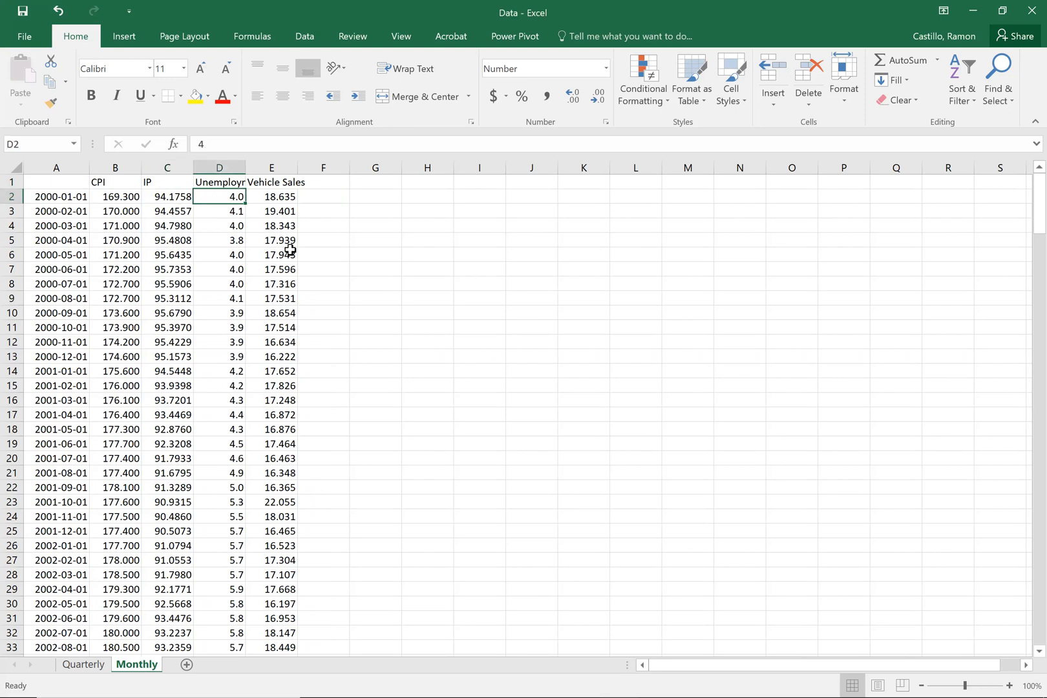
pyautogui.press('Right')
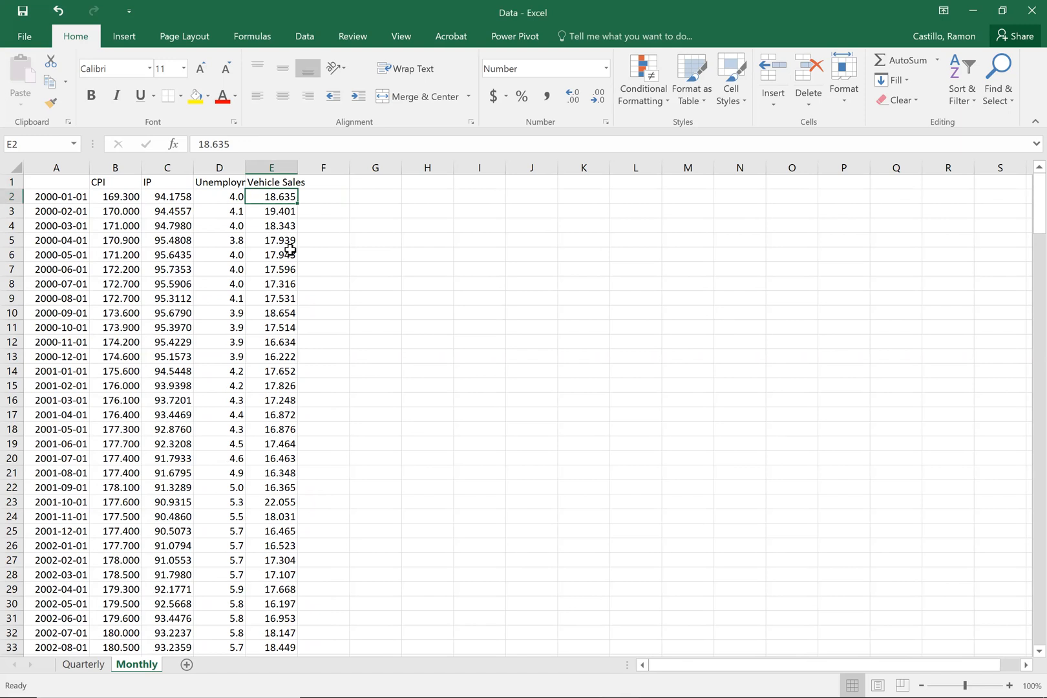
# Copy the IP, Unemployment and Vehicle Sales data in C2:E85 of the Quarterly sheet.
pyautogui.click(89, 668)
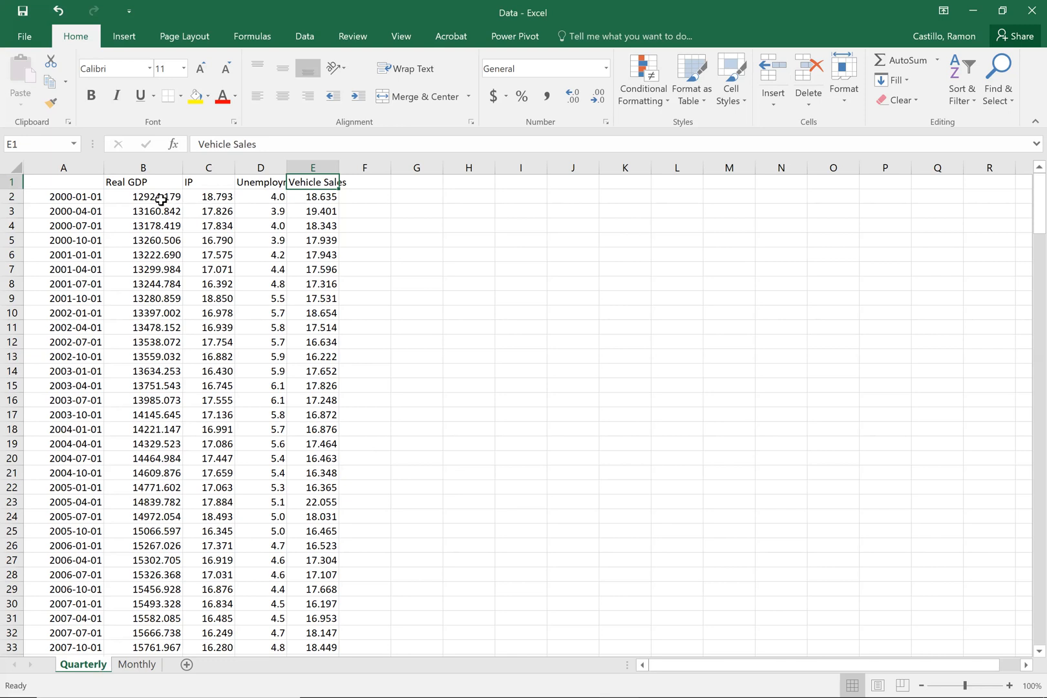
pyautogui.click(156, 198)
pyautogui.moveTo(156, 198); pyautogui.dragTo(299, 355)
pyautogui.click(243, 315)
pyautogui.moveTo(215, 201); pyautogui.dragTo(323, 490)
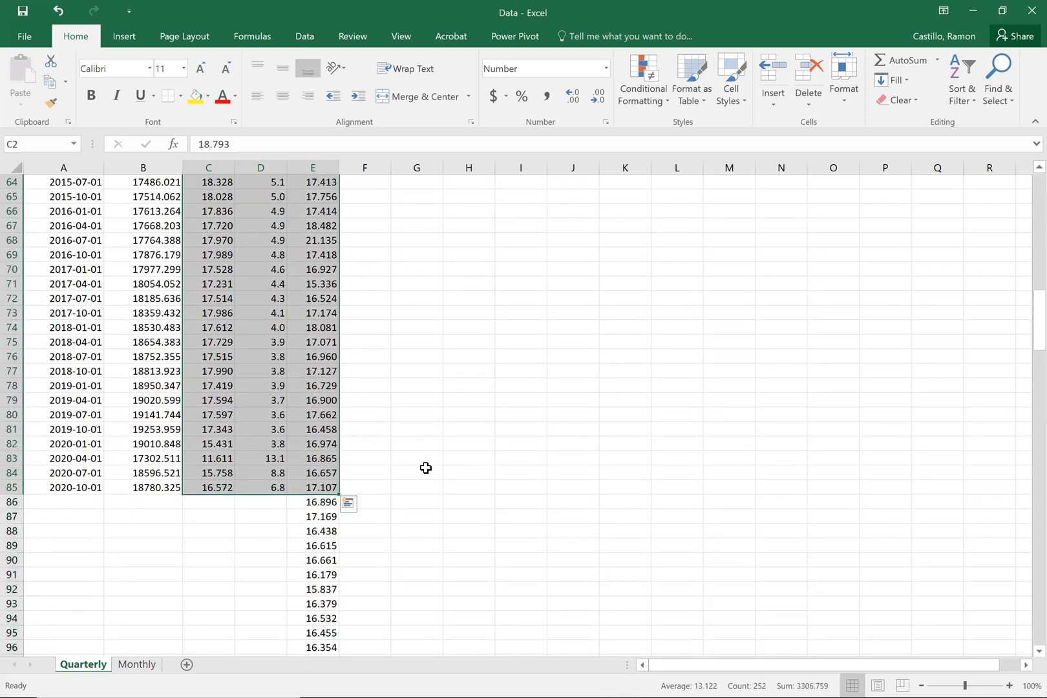
pyautogui.hotkey('ctrl', 'c')
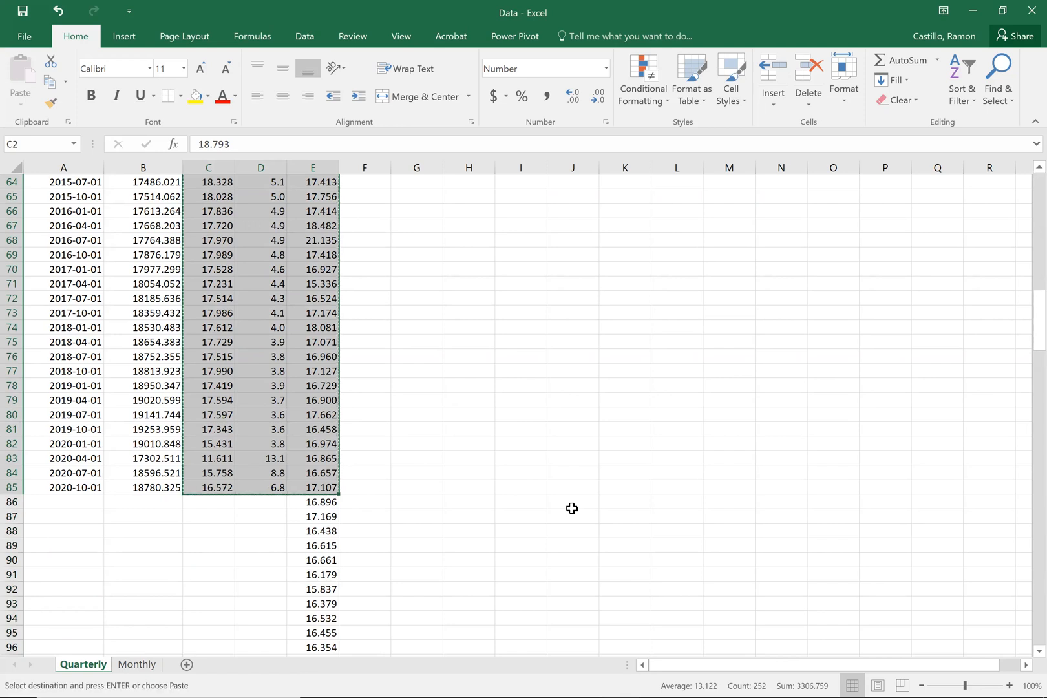
# Switch to EViews and open the recent workfile econ435project.wf1.
pyautogui.hotkey('ctrl', 'q')
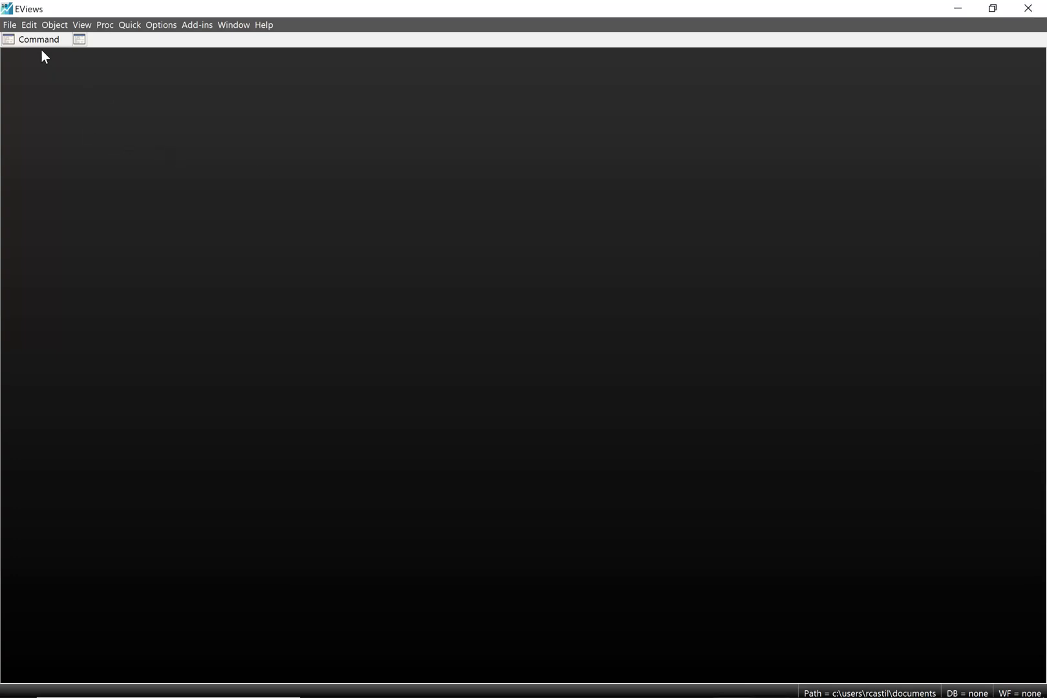
pyautogui.click(13, 26)
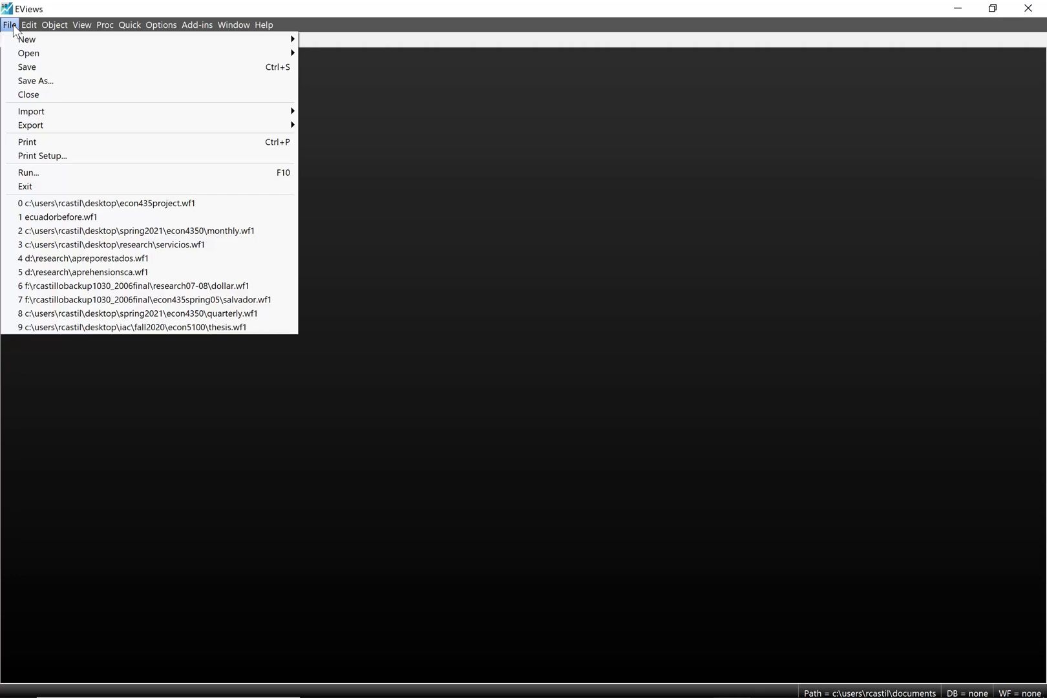
pyautogui.click(164, 204)
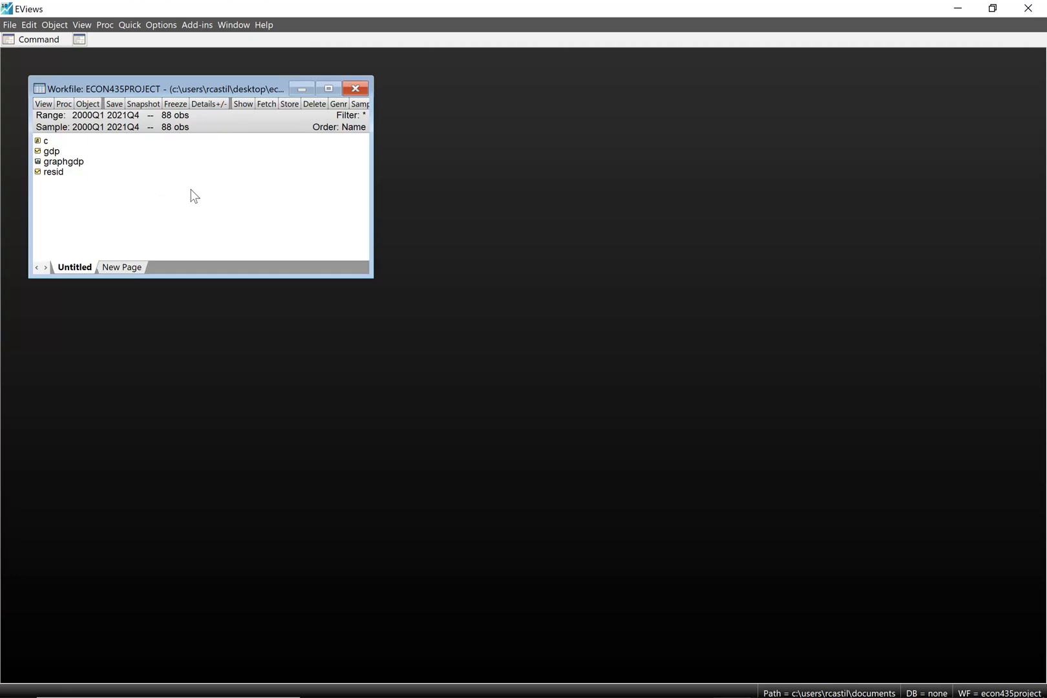
# Create an empty group with the data command and paste the copied quarterly values starting at 2000Q1 in its first column.
pyautogui.click(42, 39)
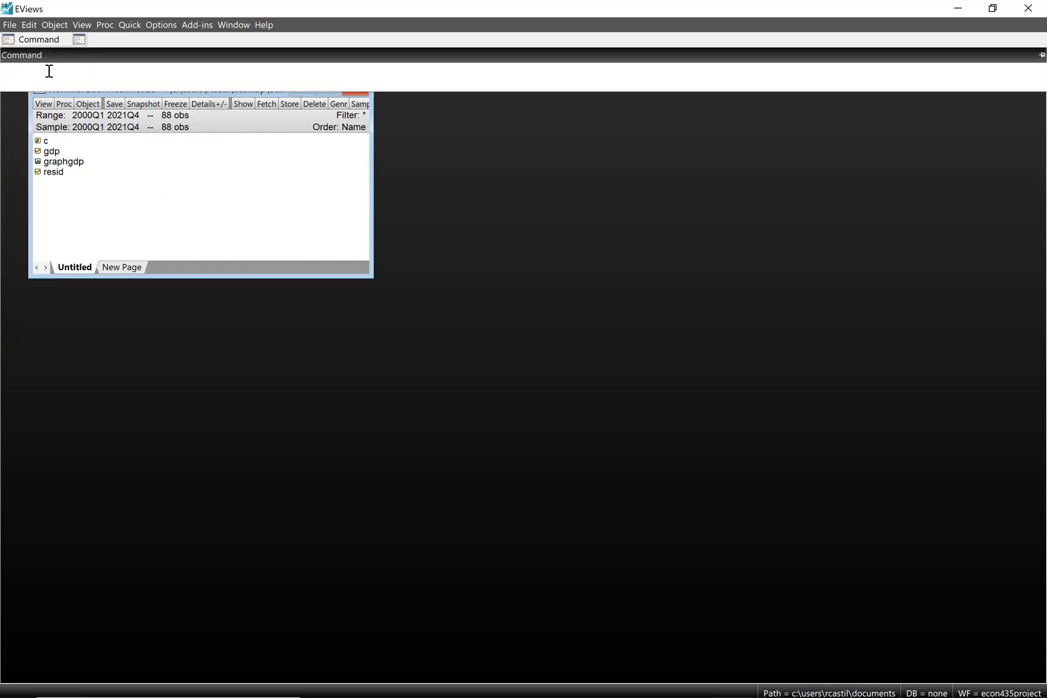
pyautogui.write('data')
pyautogui.press('Return')
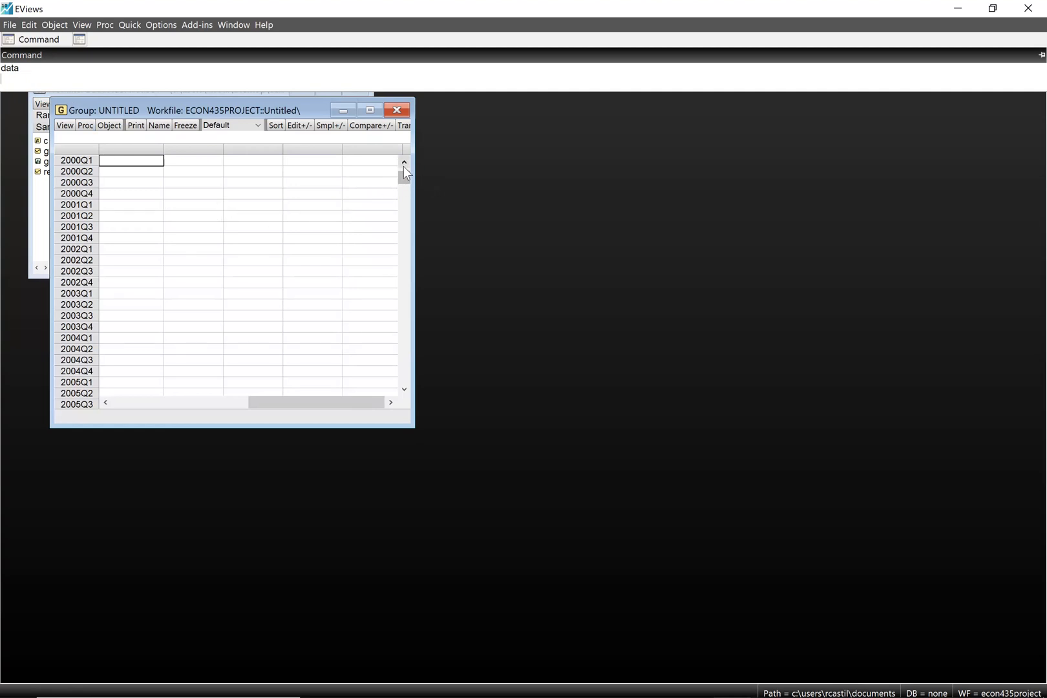
pyautogui.click(150, 165)
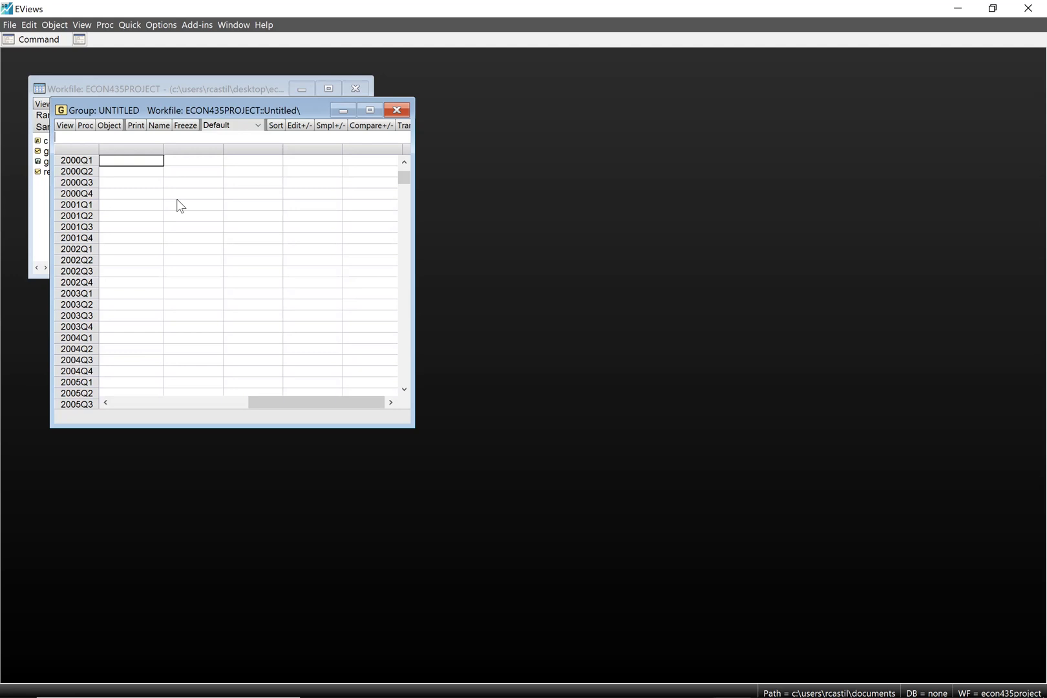
pyautogui.hotkey('ctrl', 'v')
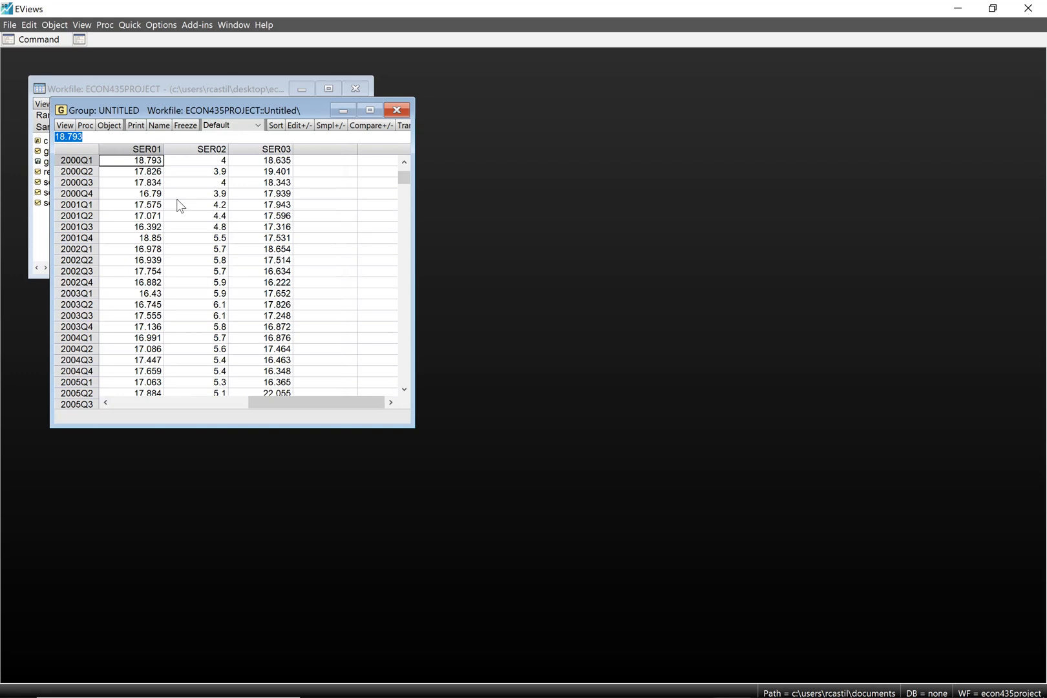
# Rename the pasted series SER01 as IP in the group's name row.
pyautogui.moveTo(401, 180); pyautogui.dragTo(395, 404)
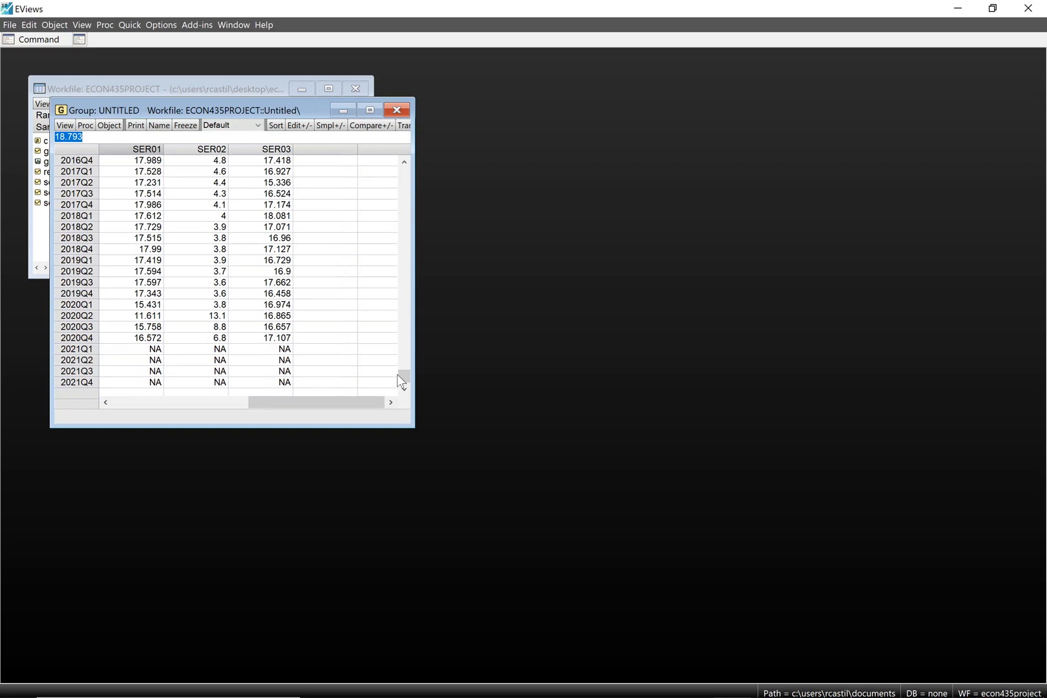
pyautogui.moveTo(404, 376); pyautogui.dragTo(397, 154)
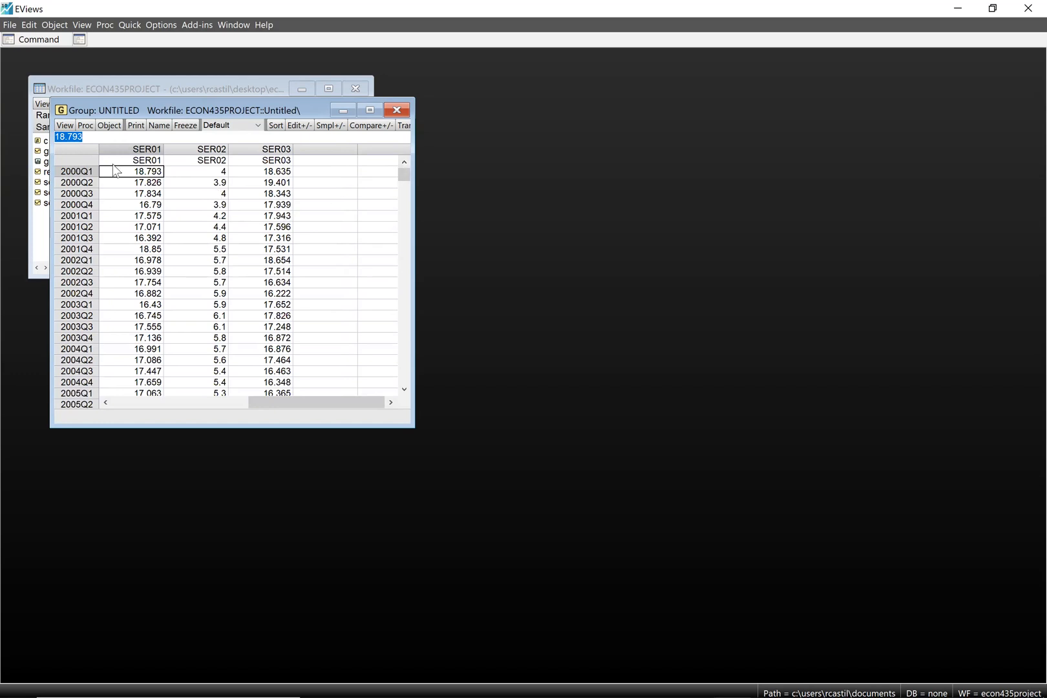
pyautogui.click(148, 161)
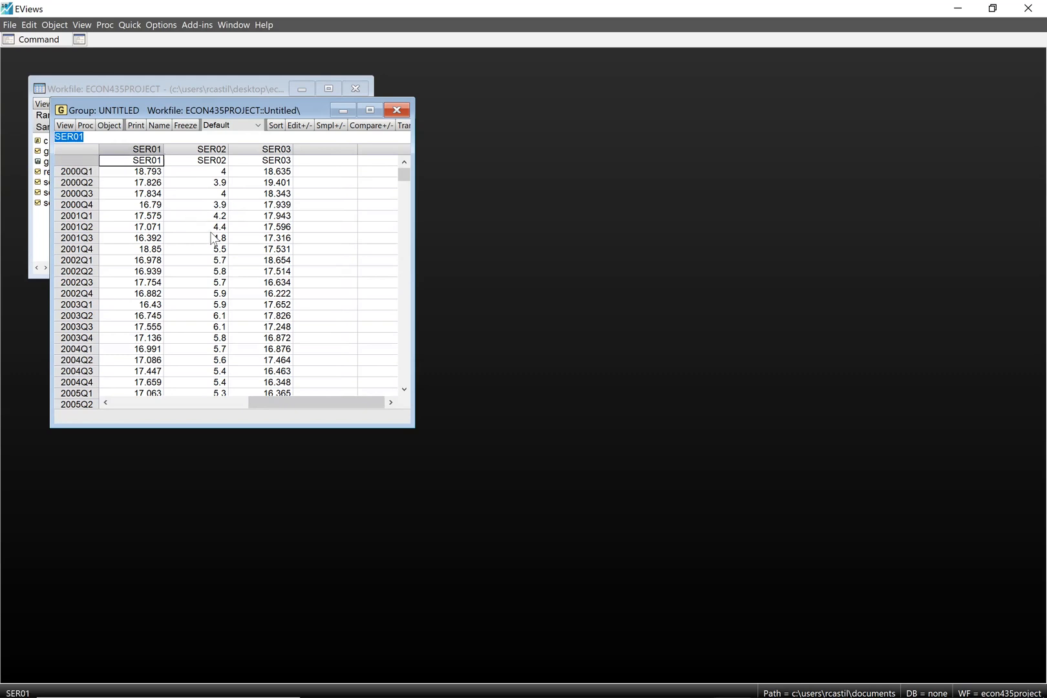
pyautogui.write('IP')
pyautogui.press('Return')
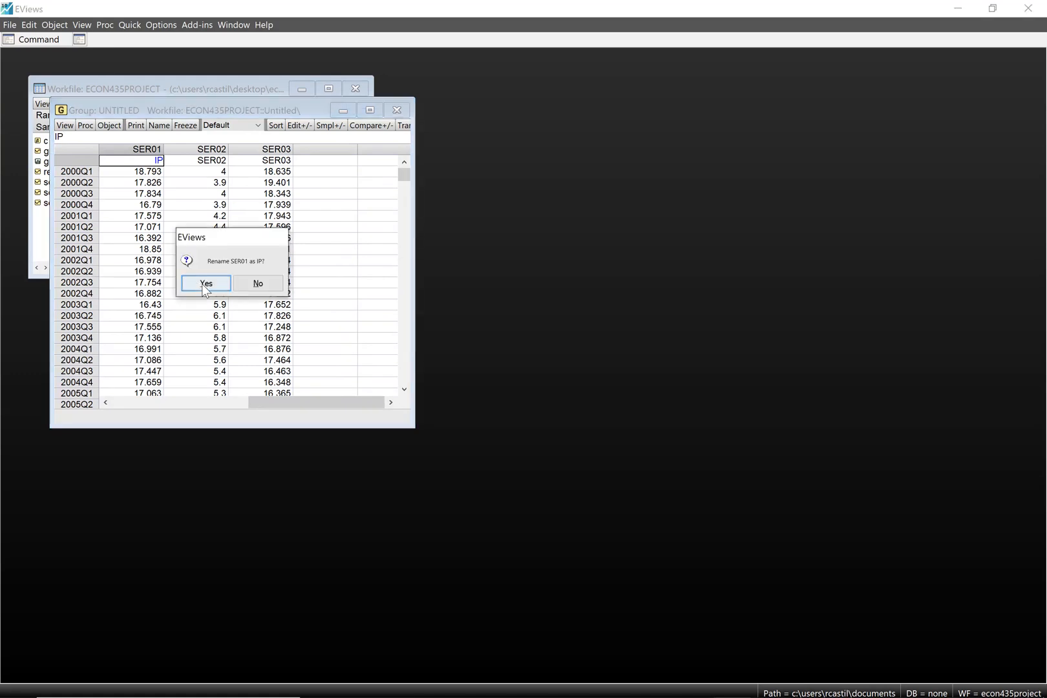
pyautogui.click(206, 283)
# Rename series SER02 as Unemployment and series SER03 as VSales.
pyautogui.click(213, 160)
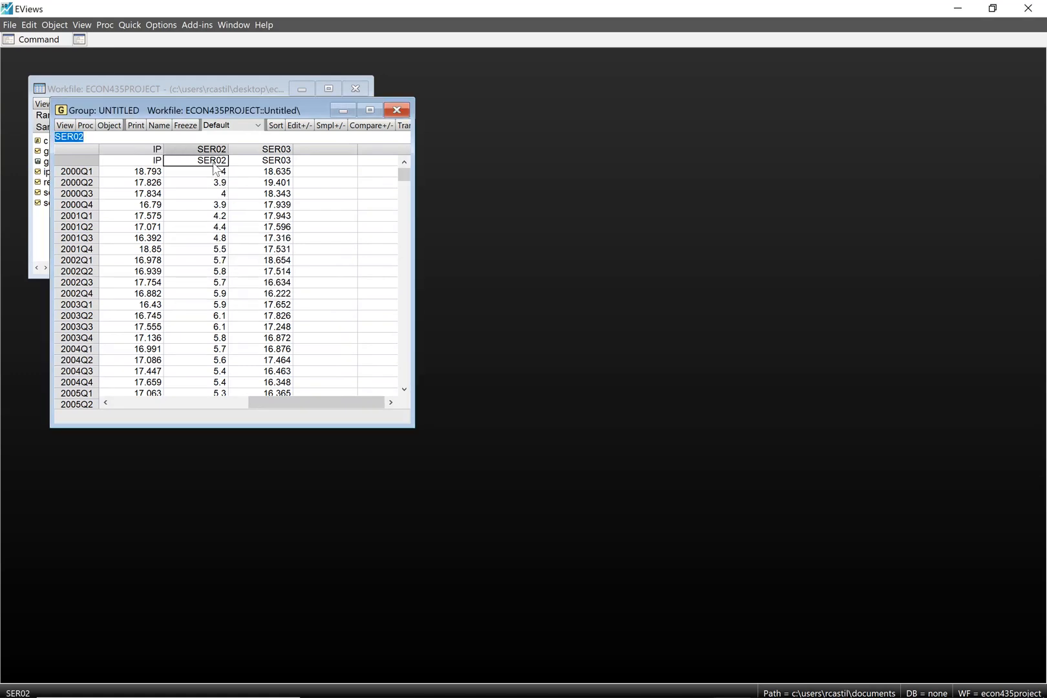
pyautogui.write('employment')
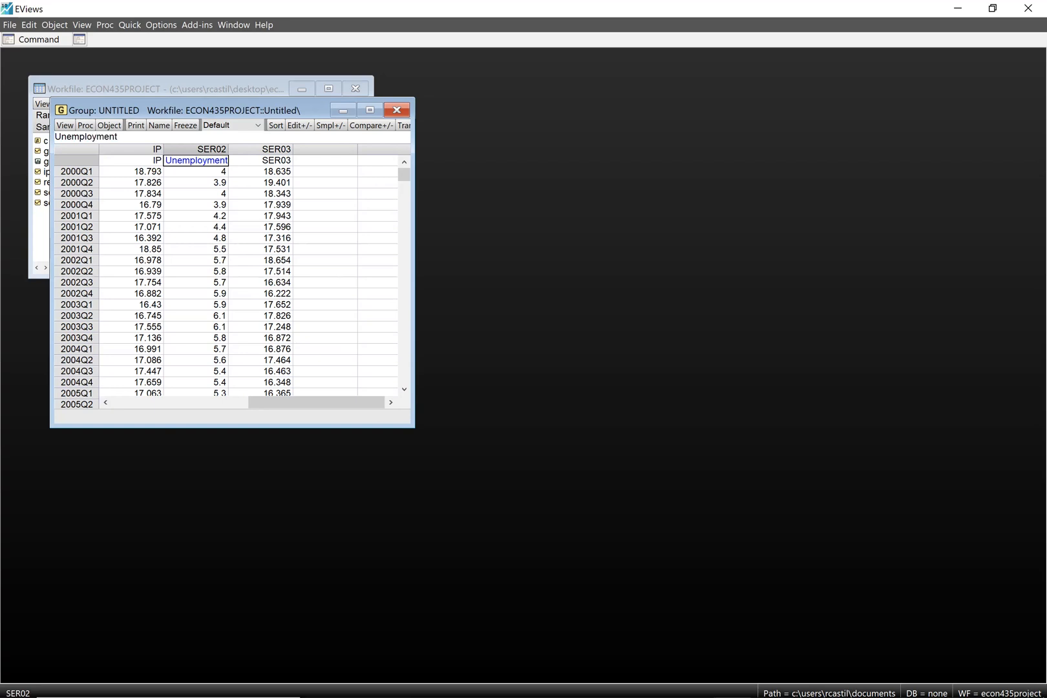
pyautogui.press('Return')
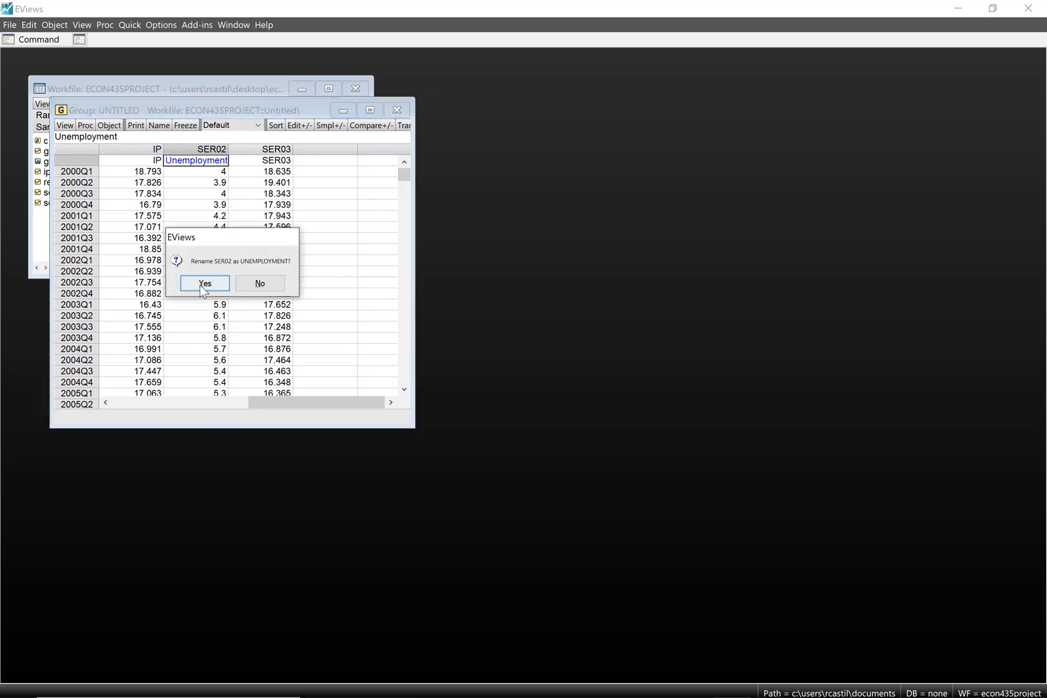
pyautogui.click(204, 284)
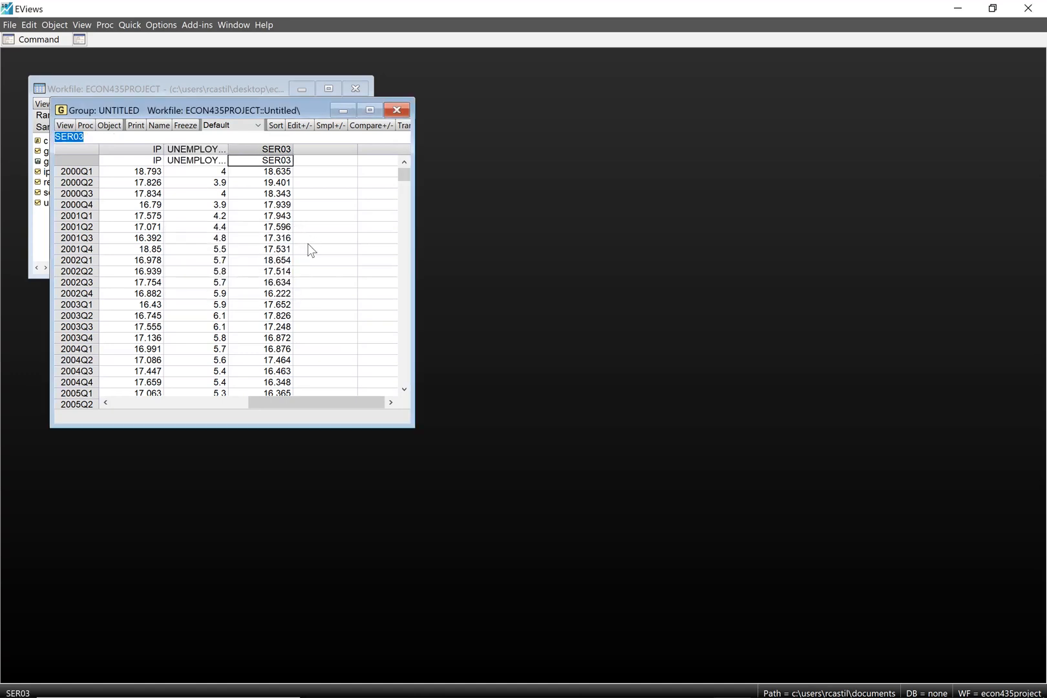
pyautogui.write('VSales')
pyautogui.press('Return')
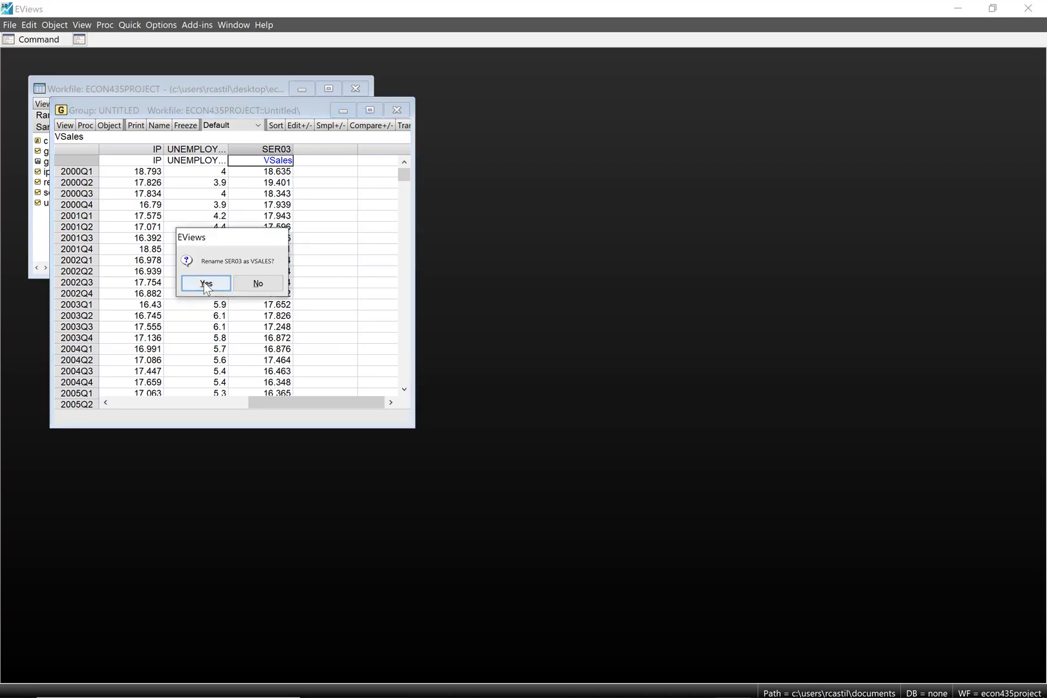
pyautogui.click(204, 281)
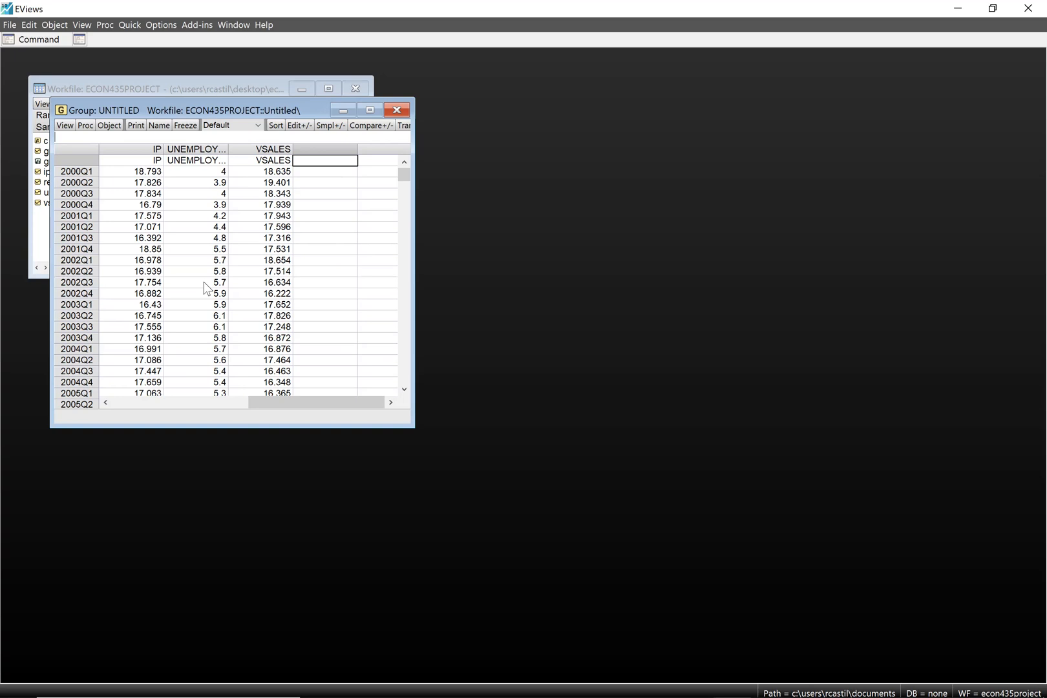
# Close and delete the untitled group, and check the unemployment, vsales and ip series in the workfile.
pyautogui.click(397, 111)
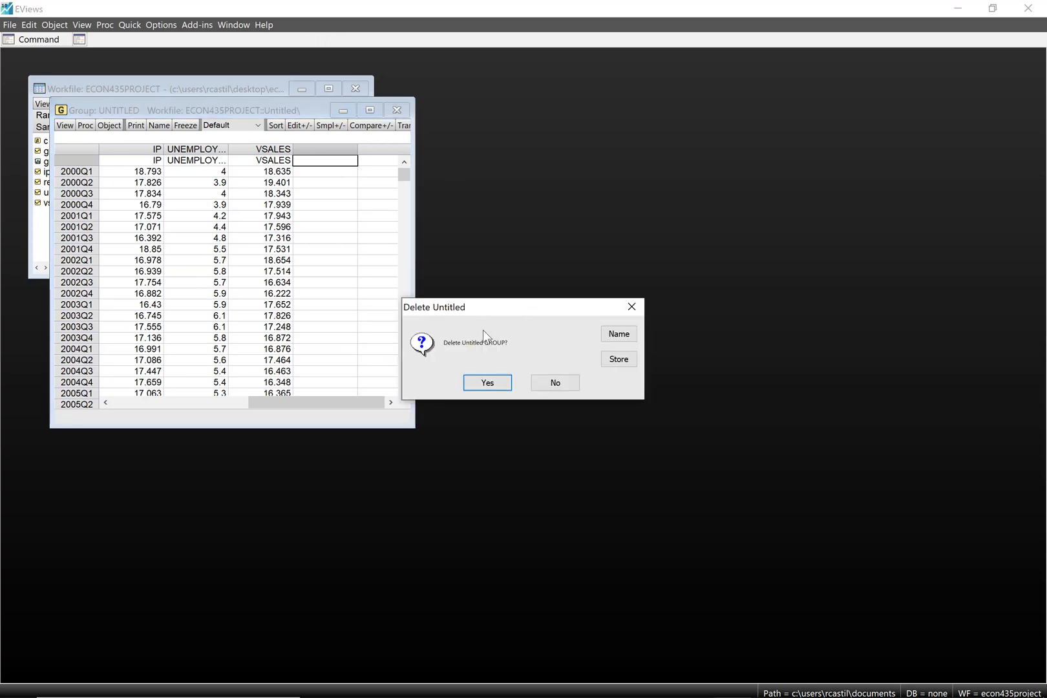
pyautogui.click(487, 383)
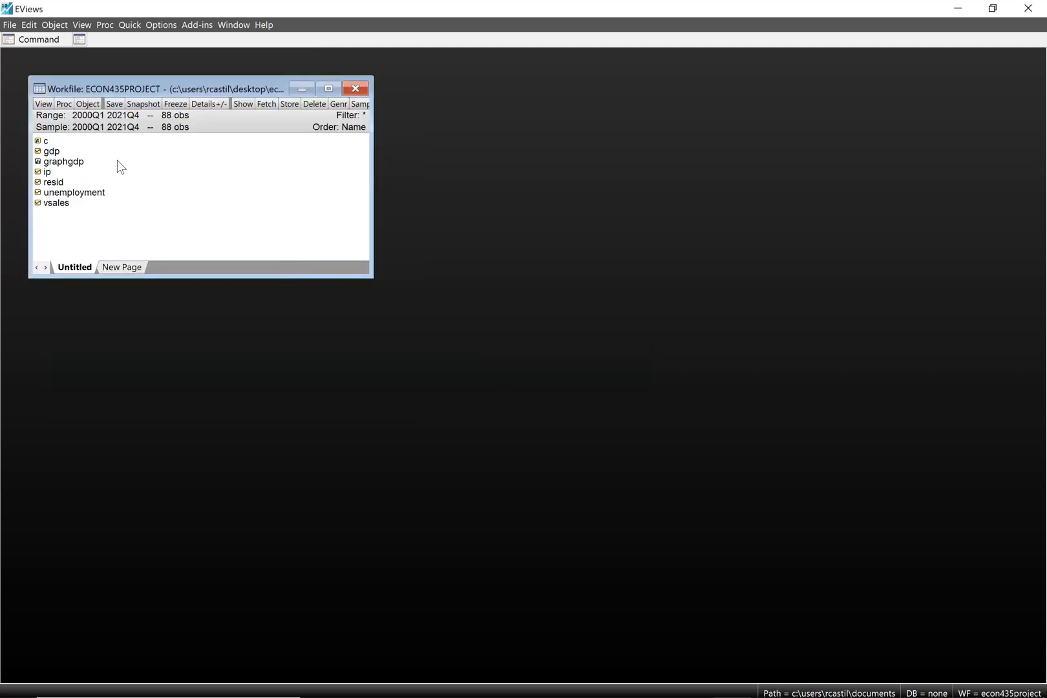
pyautogui.click(96, 193)
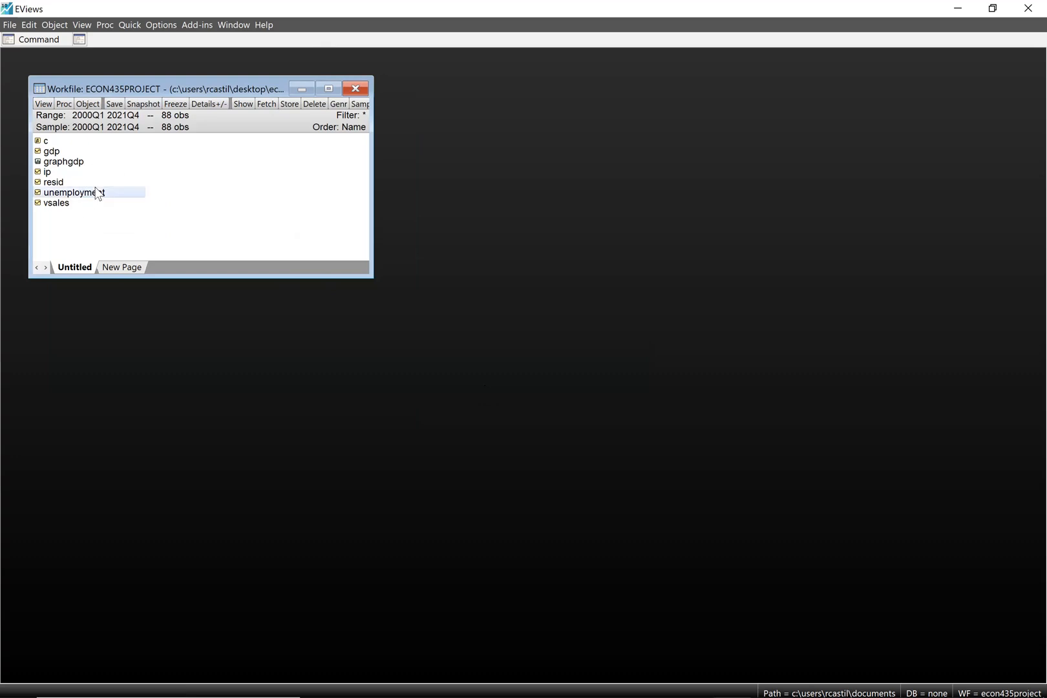
pyautogui.click(59, 205)
pyautogui.click(54, 173)
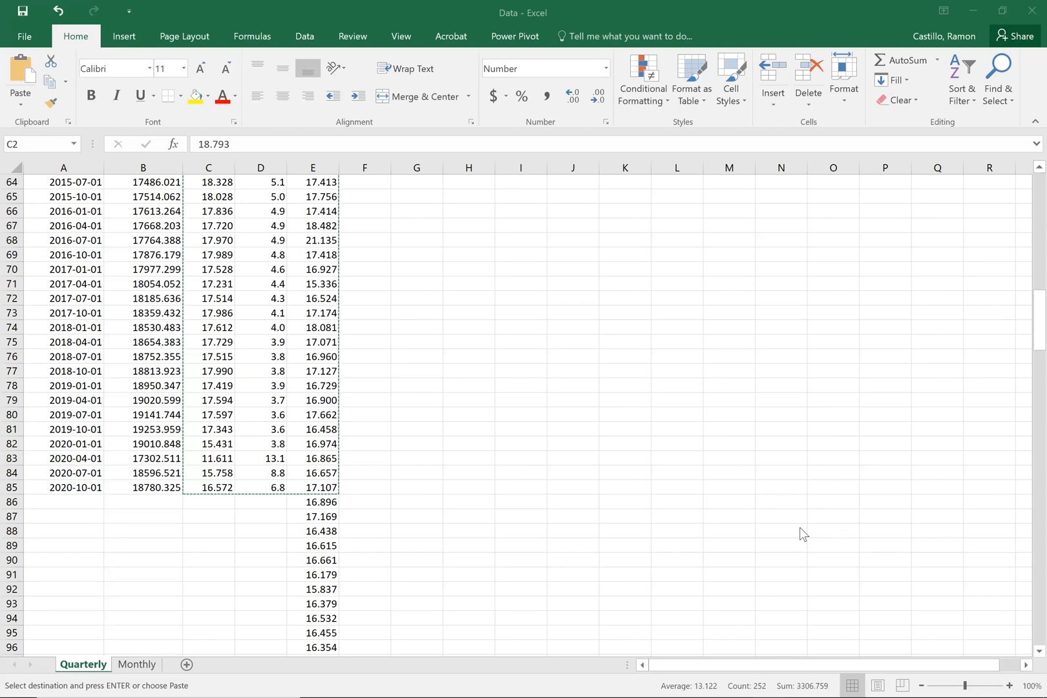
# Switch to Excel and select the IP, Unemployment and Vehicle Sales data on the Monthly sheet, starting at C2.
pyautogui.click(137, 665)
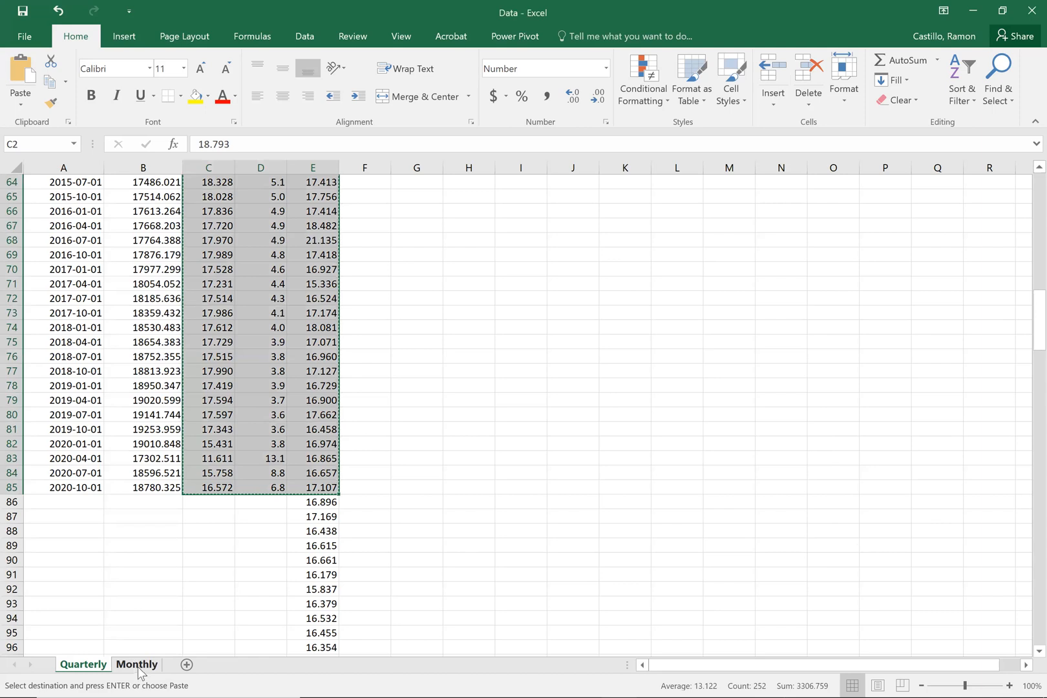
pyautogui.click(137, 665)
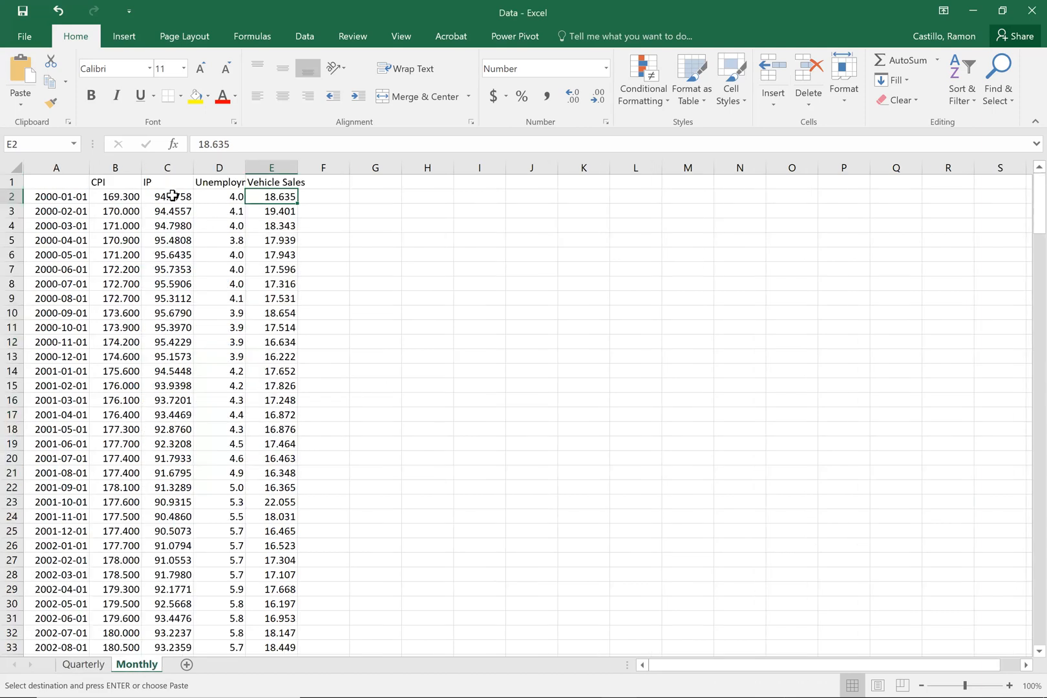
pyautogui.moveTo(173, 196); pyautogui.dragTo(264, 672)
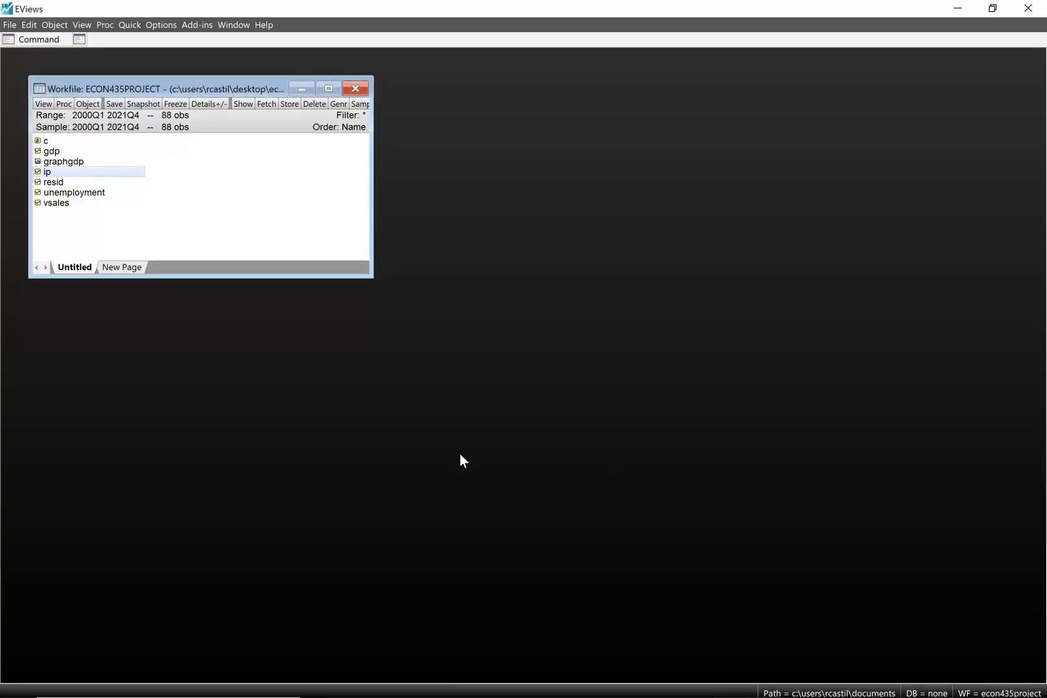
# Open the recent workfile monthly.wf1 and place its window beside the ECON435PROJECT workfile.
pyautogui.click(10, 26)
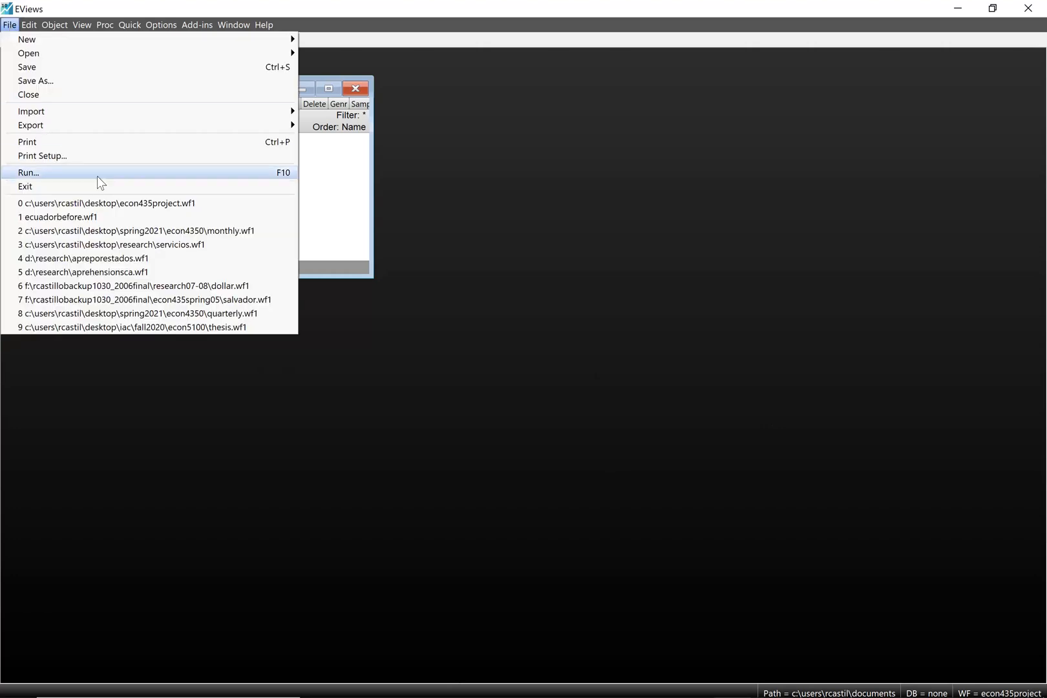
pyautogui.click(143, 230)
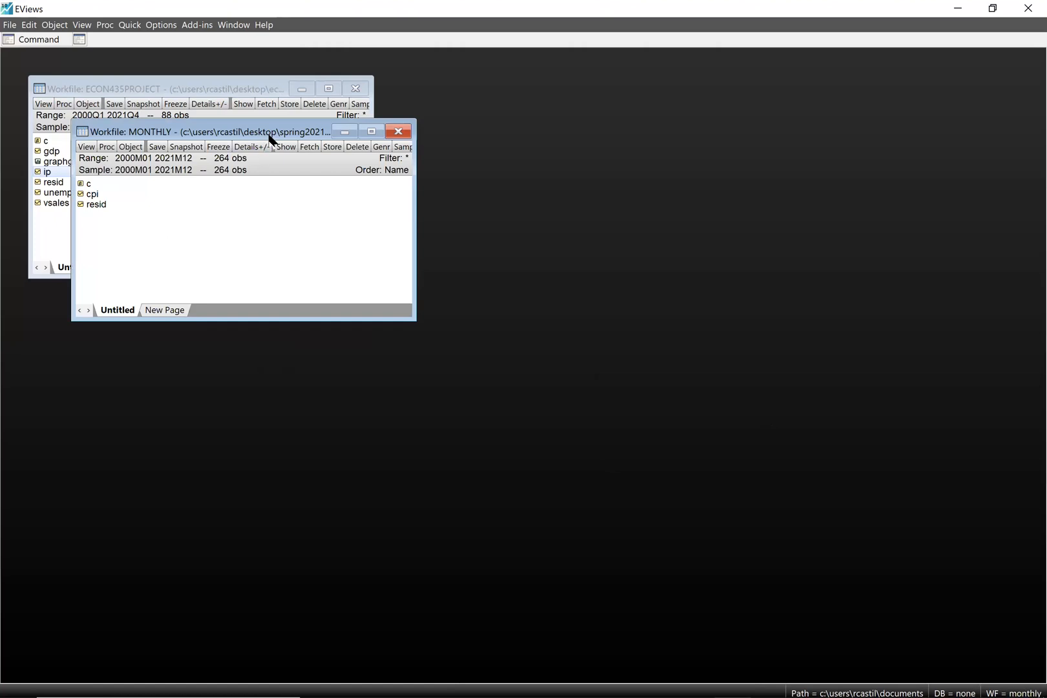
pyautogui.moveTo(270, 137); pyautogui.dragTo(634, 101)
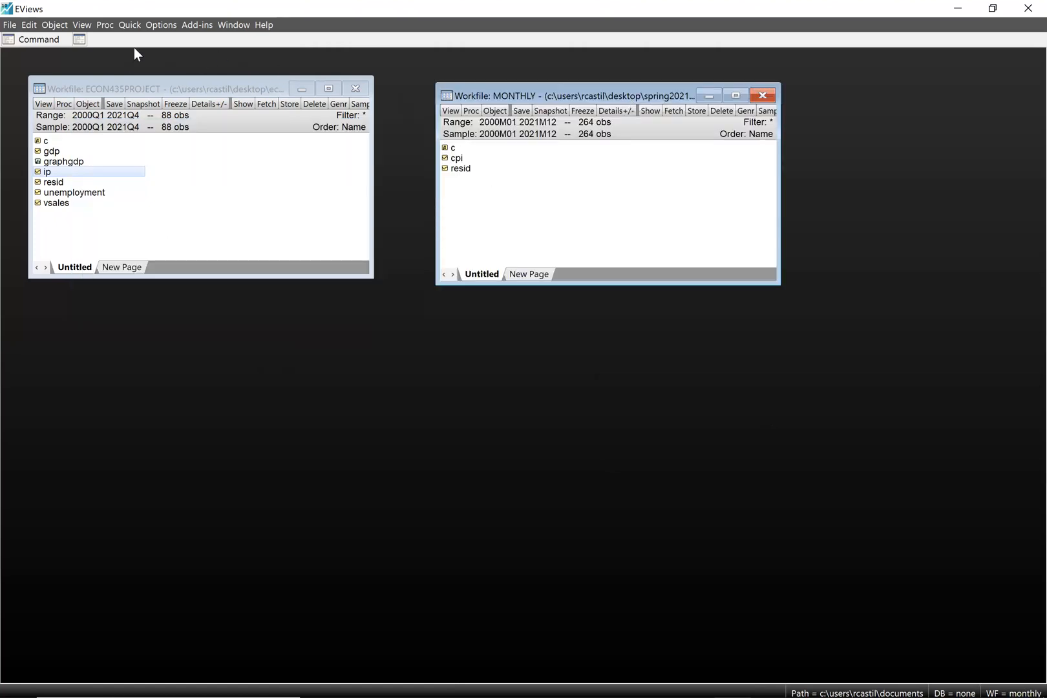
# Create an empty group in the MONTHLY workfile with the data command and paste the copied Excel data starting at 2000M01.
pyautogui.click(41, 40)
pyautogui.write('data')
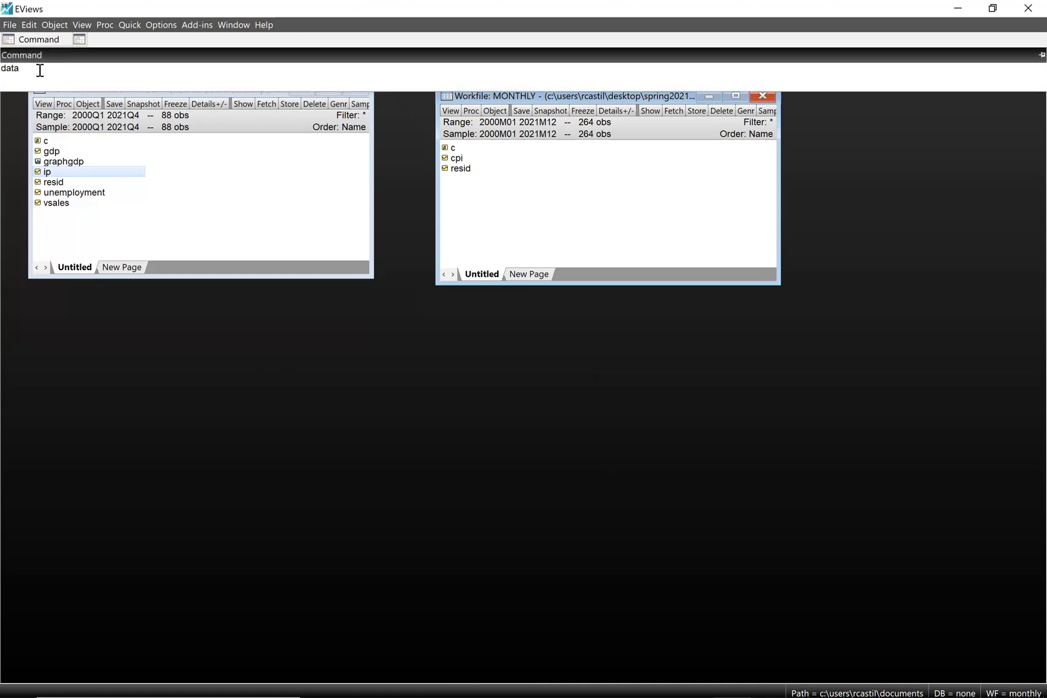
pyautogui.press('Return')
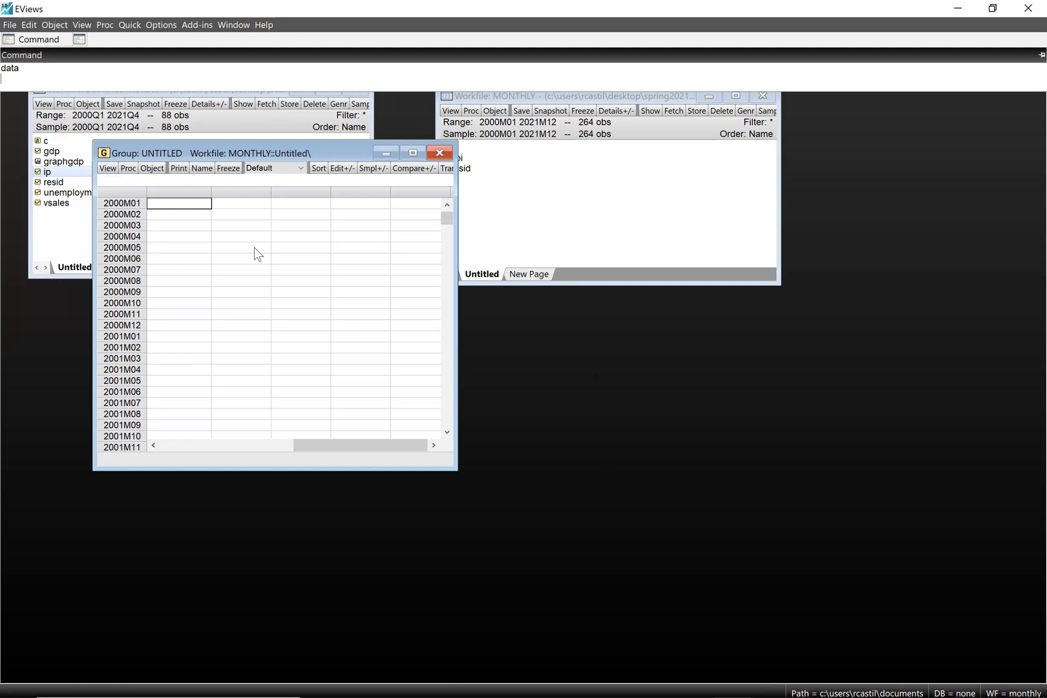
pyautogui.hotkey('ctrl', 'v')
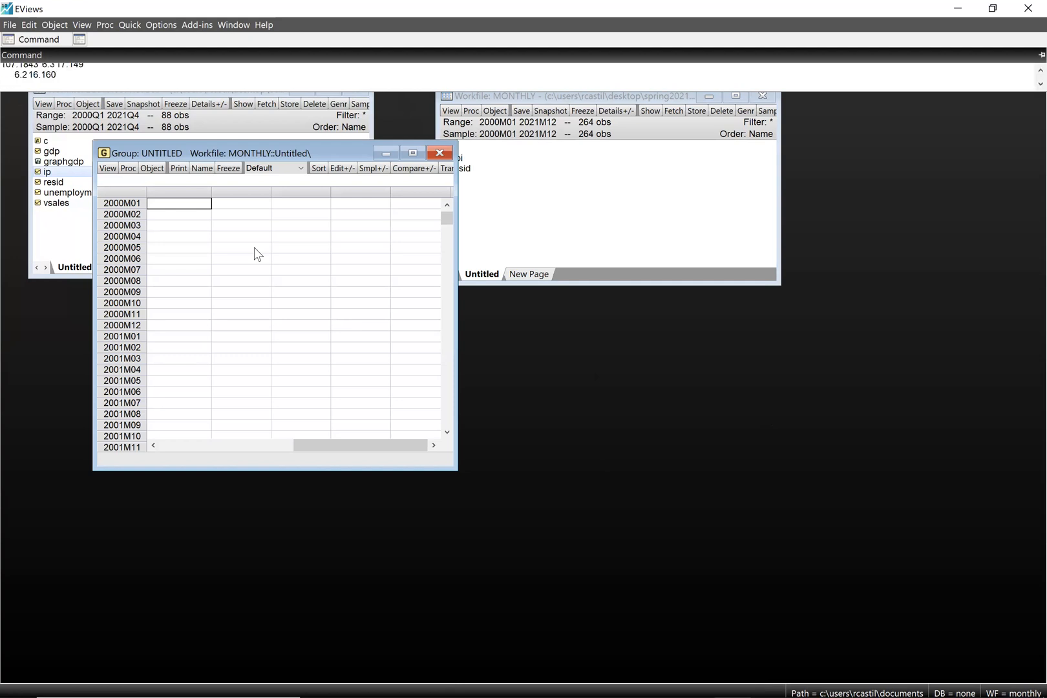
pyautogui.click(197, 207)
pyautogui.hotkey('ctrl', 'v')
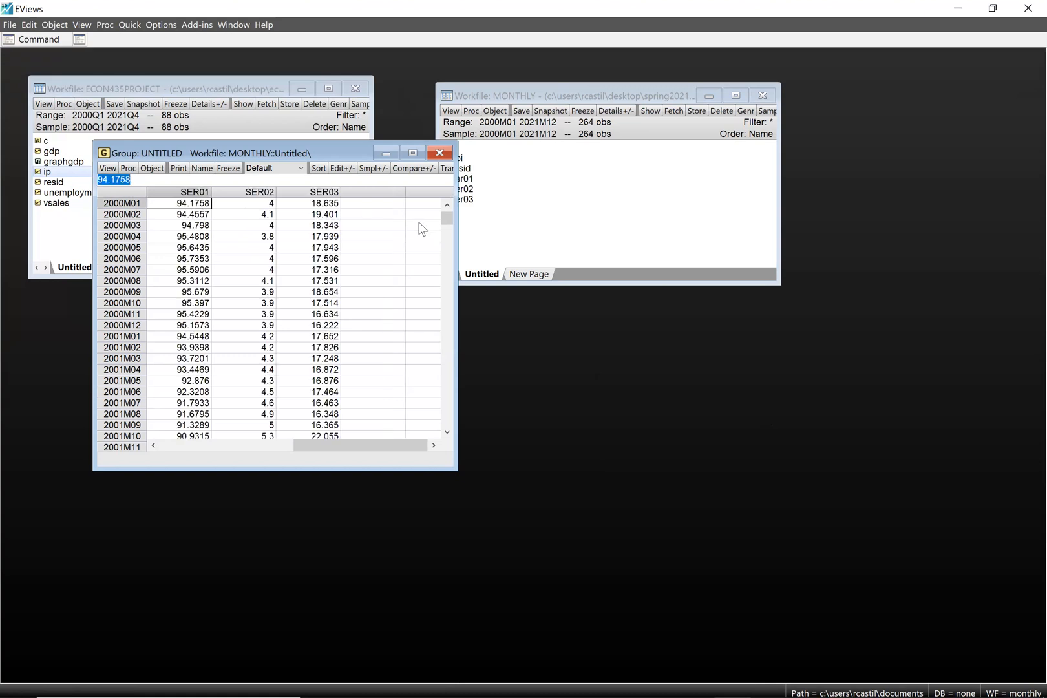
# Reveal the monthly group's name row and rename series SER01 as IP.
pyautogui.moveTo(444, 212); pyautogui.dragTo(444, 207)
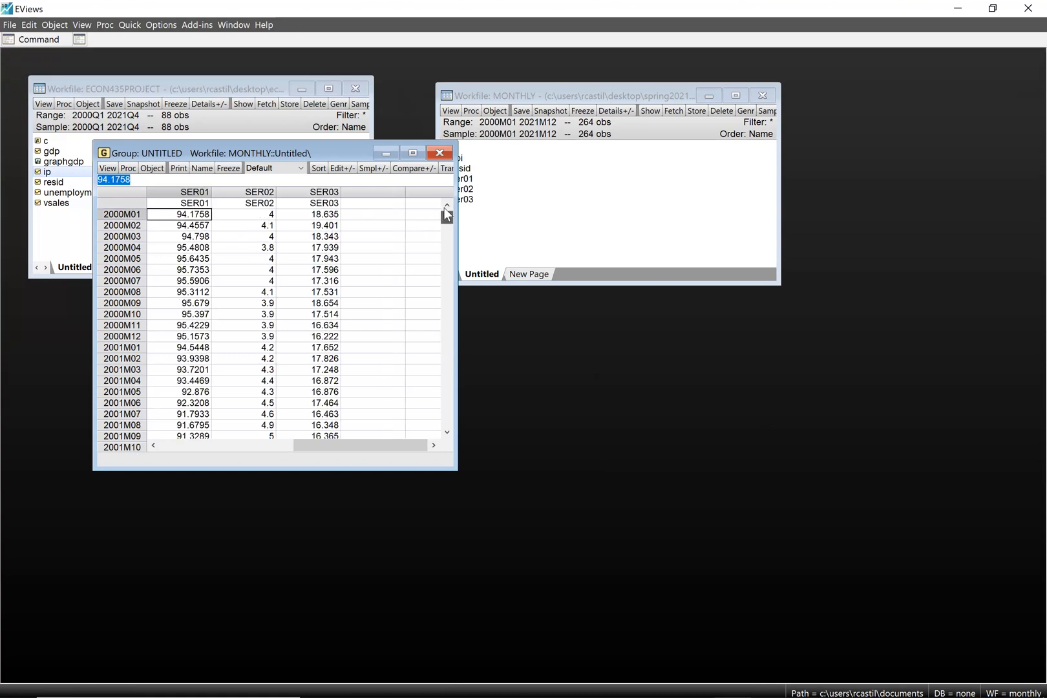
pyautogui.click(199, 203)
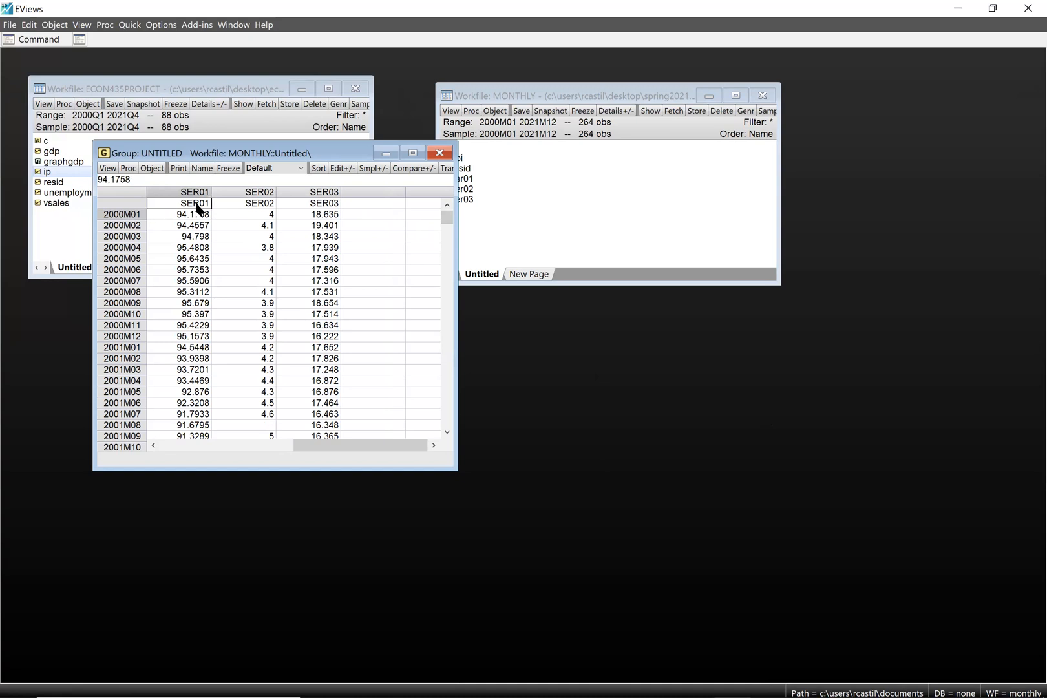
pyautogui.write('IP')
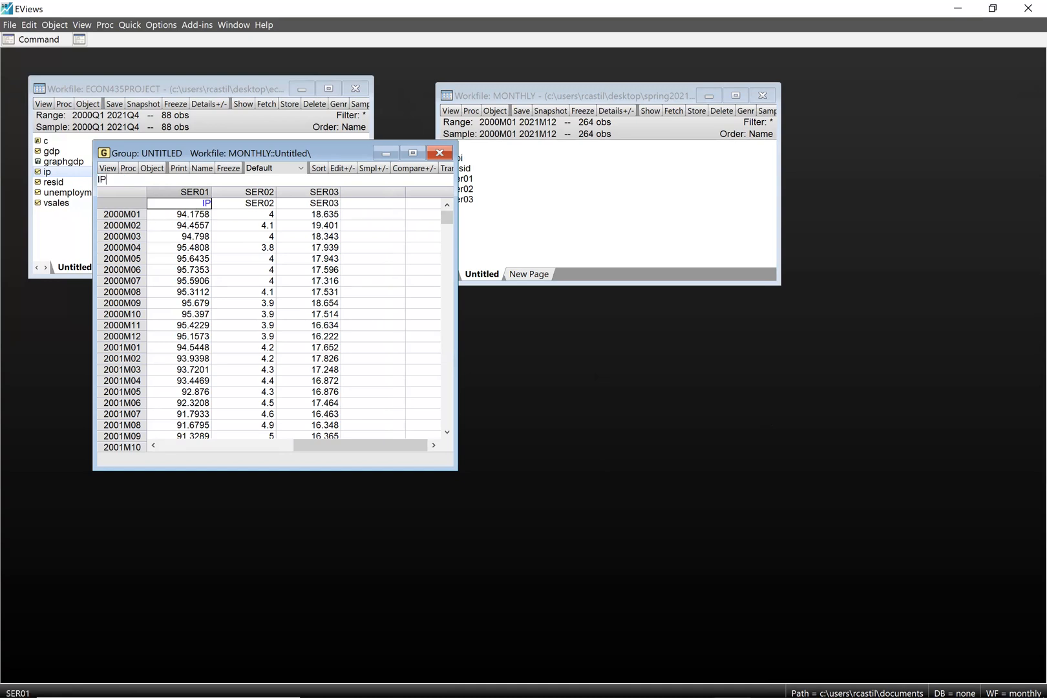
pyautogui.click(269, 210)
pyautogui.click(248, 326)
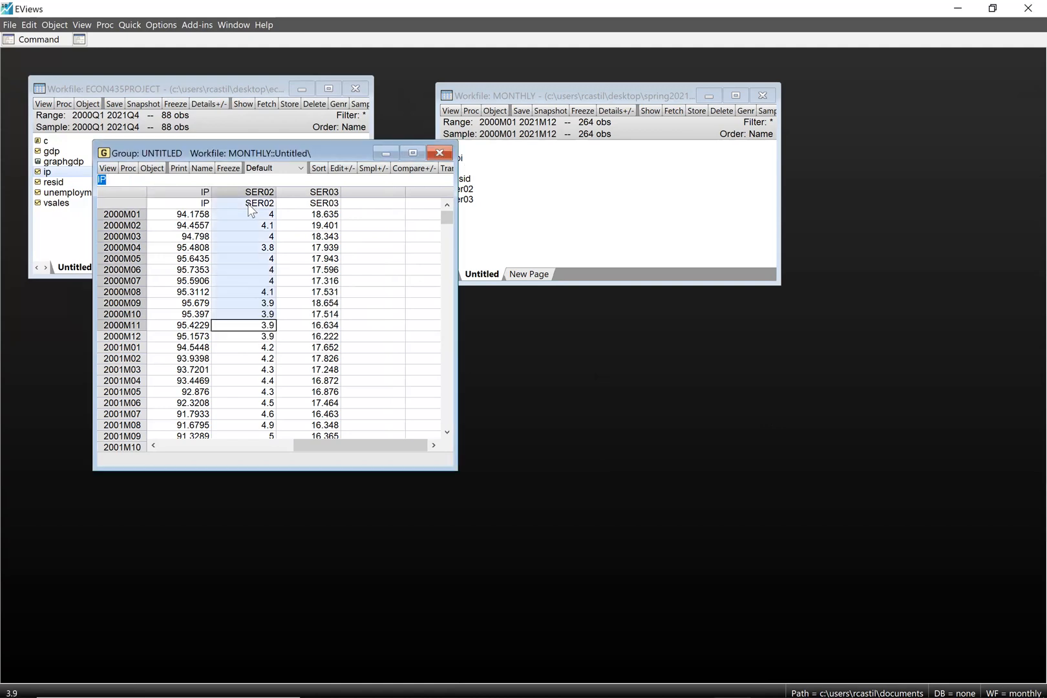
# Rename series SER02 as unemployment in the monthly group.
pyautogui.click(249, 205)
pyautogui.write('unemployment')
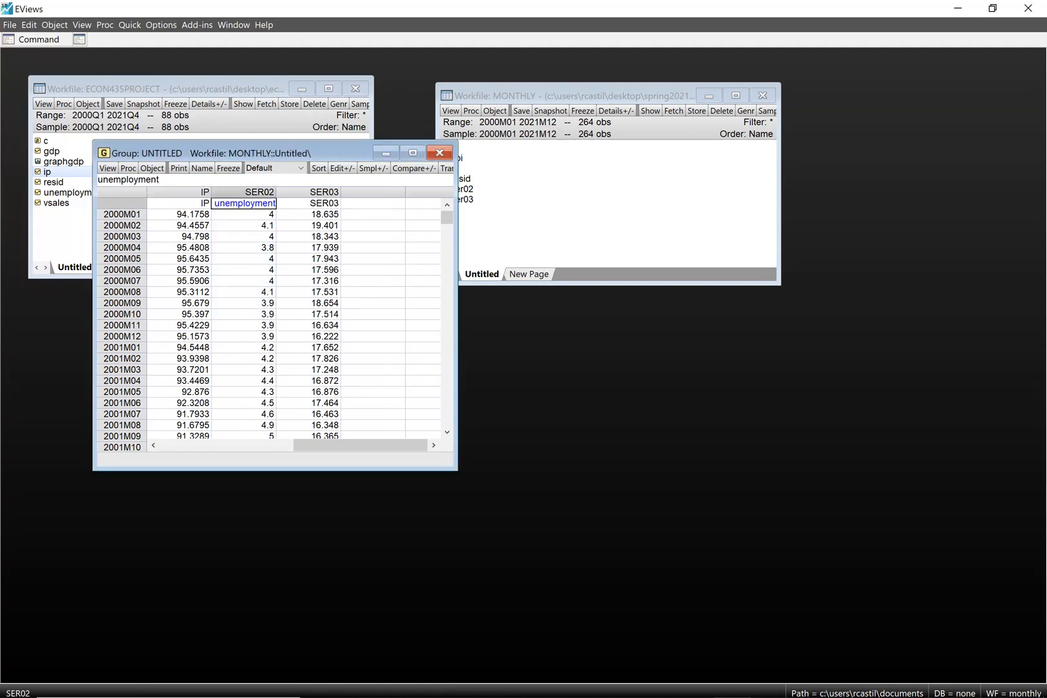
pyautogui.click(318, 318)
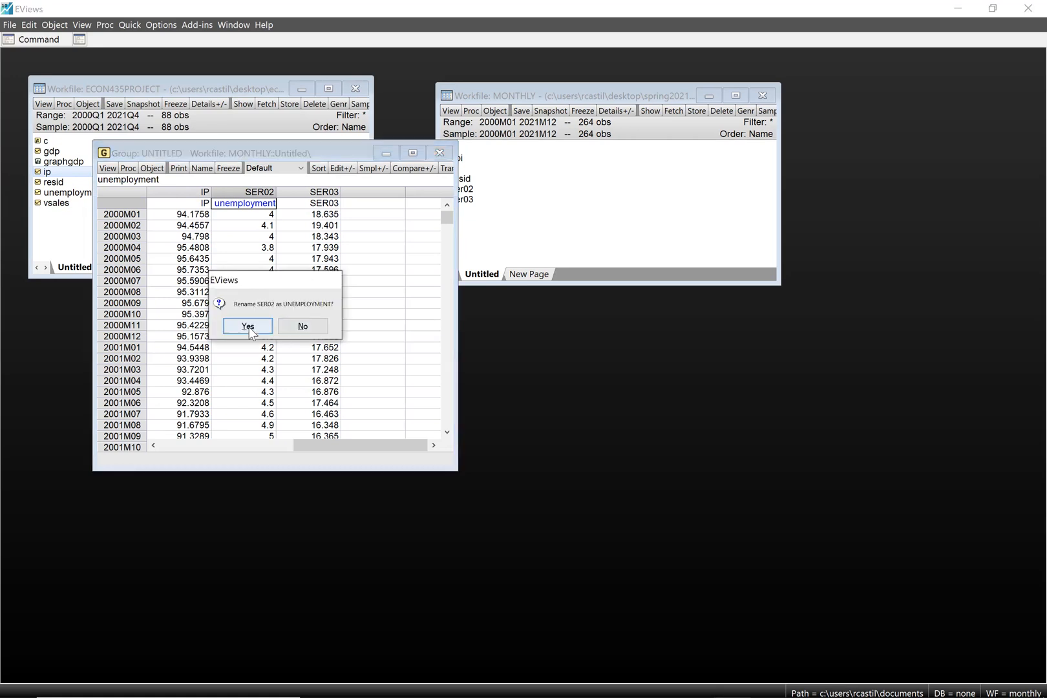
pyautogui.click(248, 326)
# Rename series SER03 as VSales in the monthly group.
pyautogui.click(322, 204)
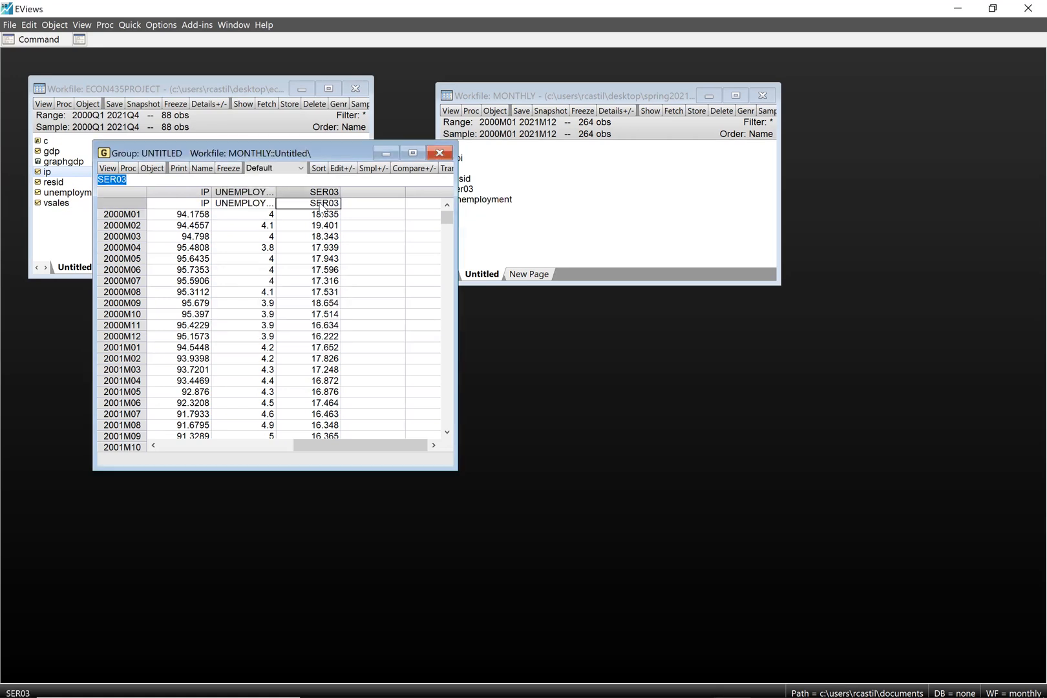
pyautogui.write('VSales')
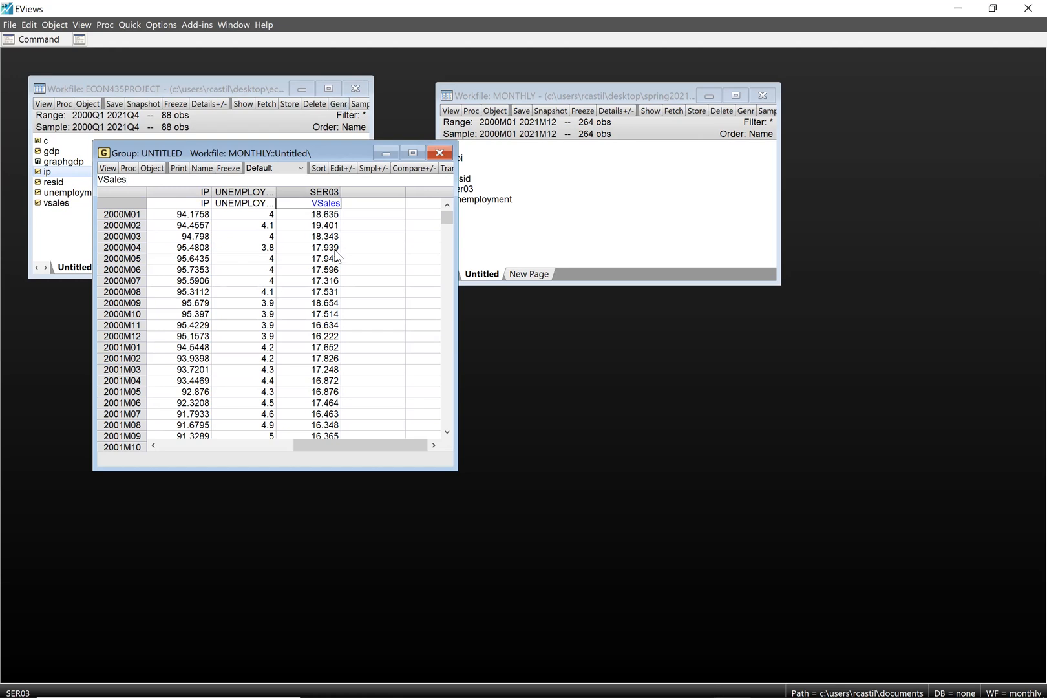
pyautogui.press('Return')
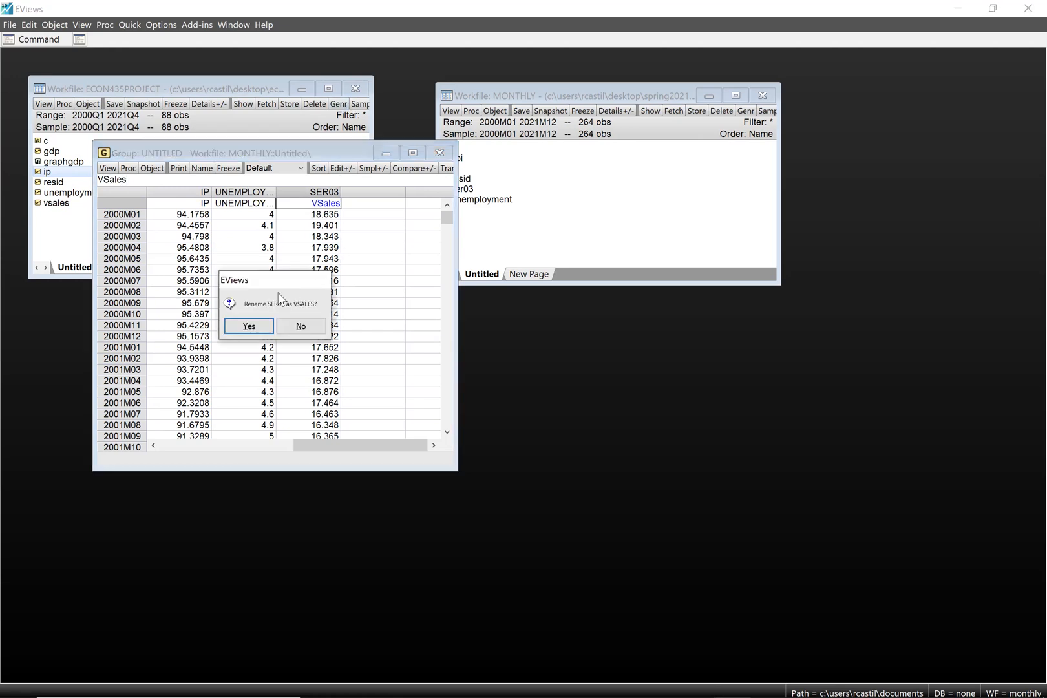
pyautogui.click(247, 328)
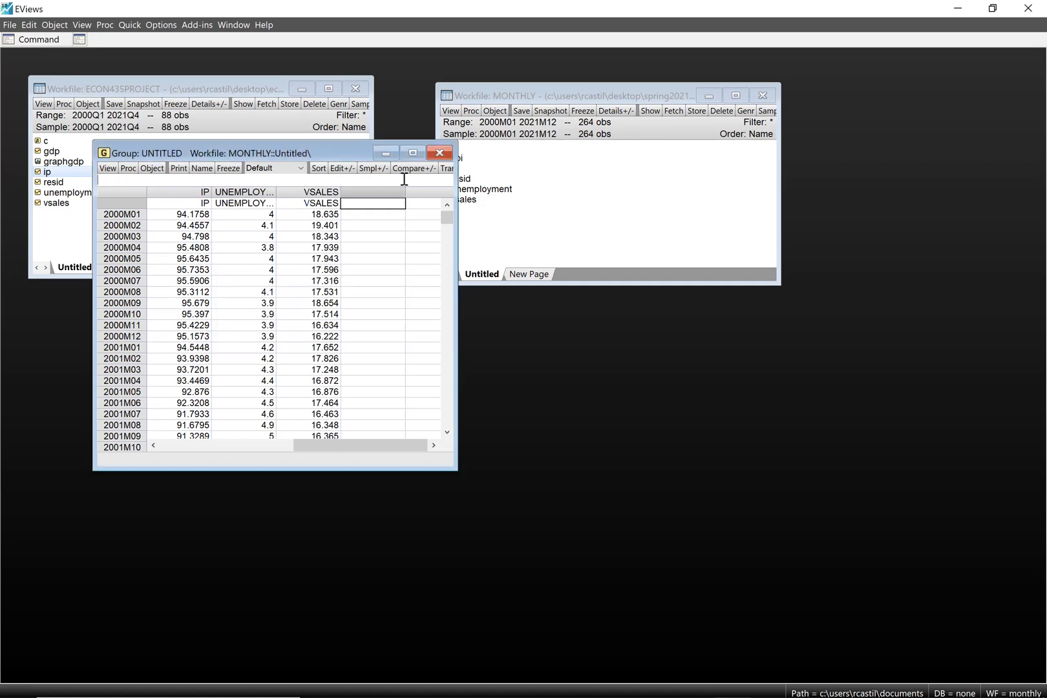
# Close and delete the untitled monthly group, and arrange the ECON435PROJECT and MONTHLY workfile windows side by side.
pyautogui.click(446, 156)
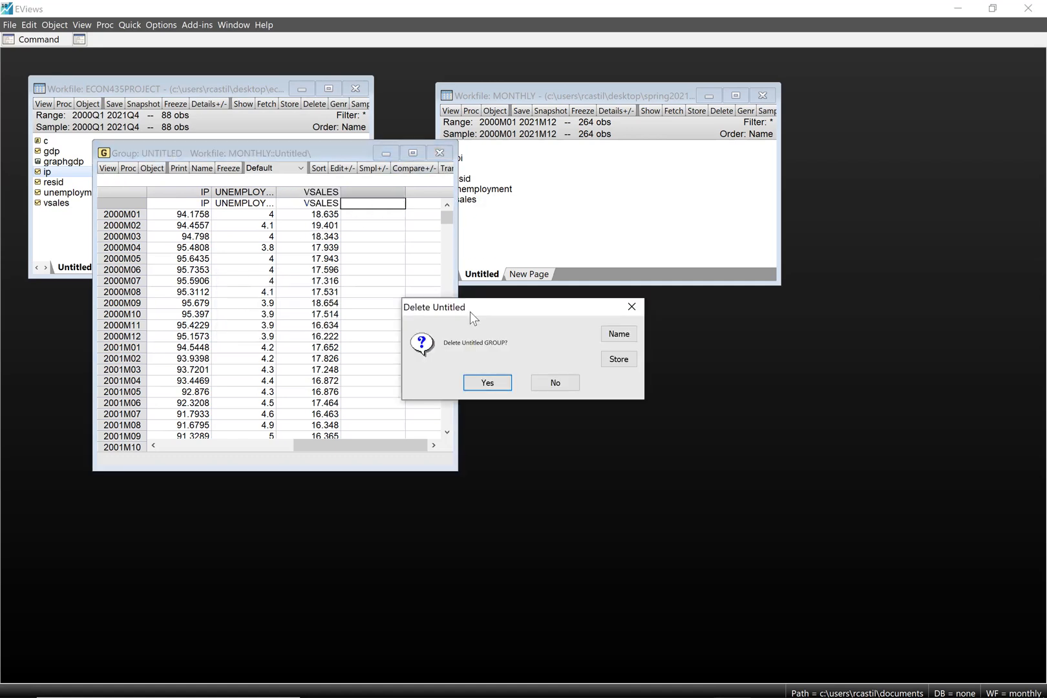
pyautogui.click(487, 383)
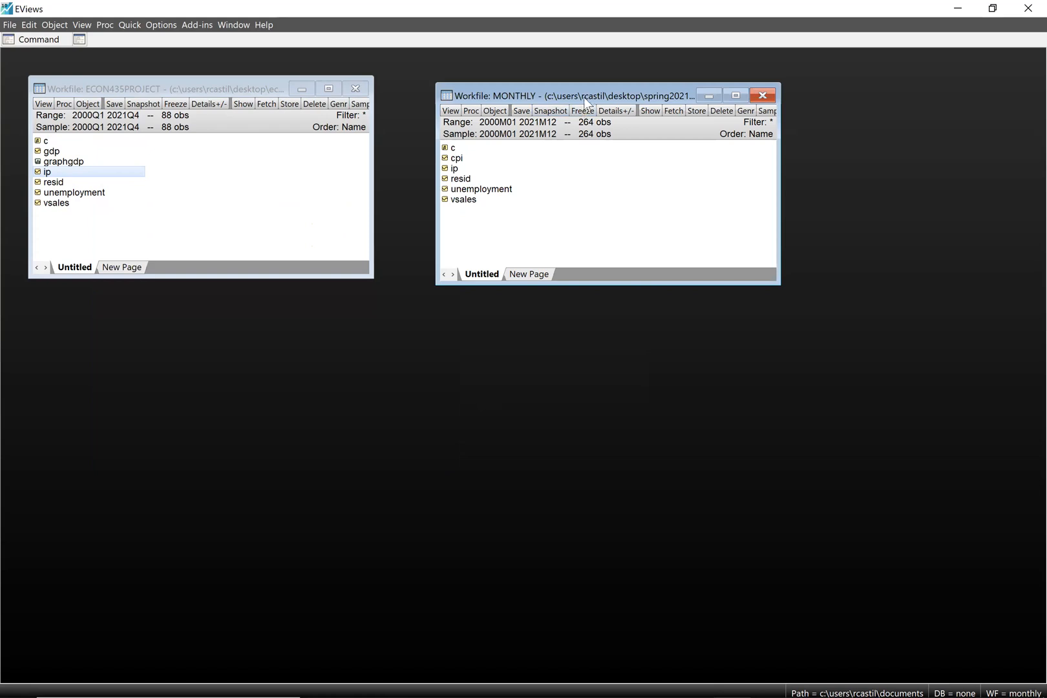
pyautogui.moveTo(586, 96); pyautogui.dragTo(686, 111)
pyautogui.click(207, 91)
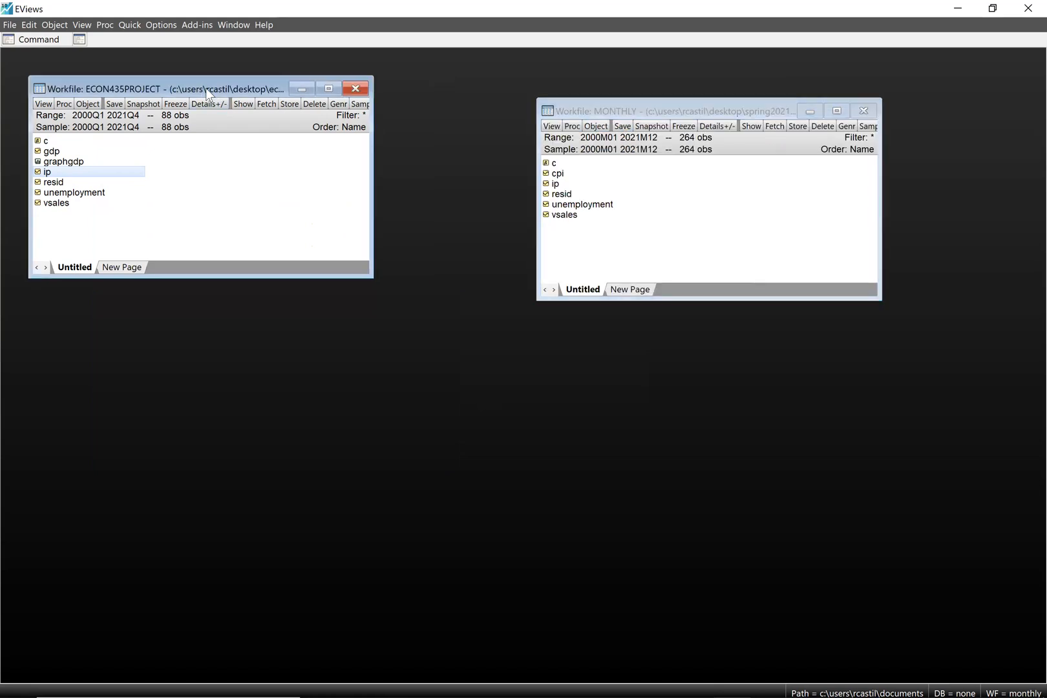
pyautogui.moveTo(205, 87); pyautogui.dragTo(295, 113)
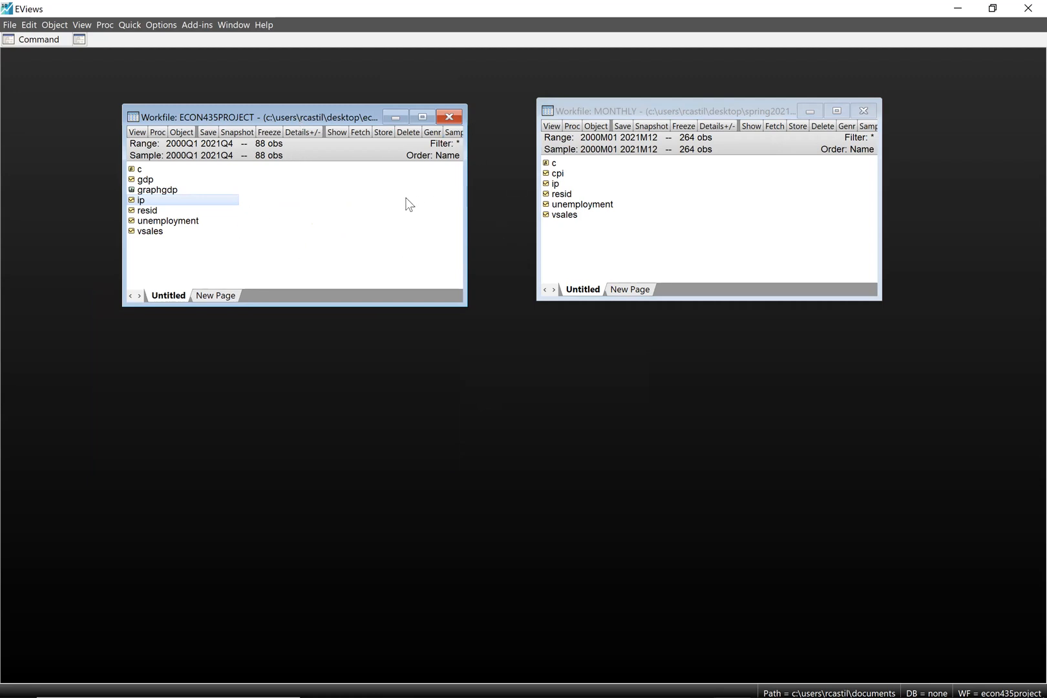
# Select the gdp series in the quarterly ECON435PROJECT workfile, compare with the MONTHLY workfile, and paste the clipboard contents with ECON435PROJECT active.
pyautogui.click(173, 182)
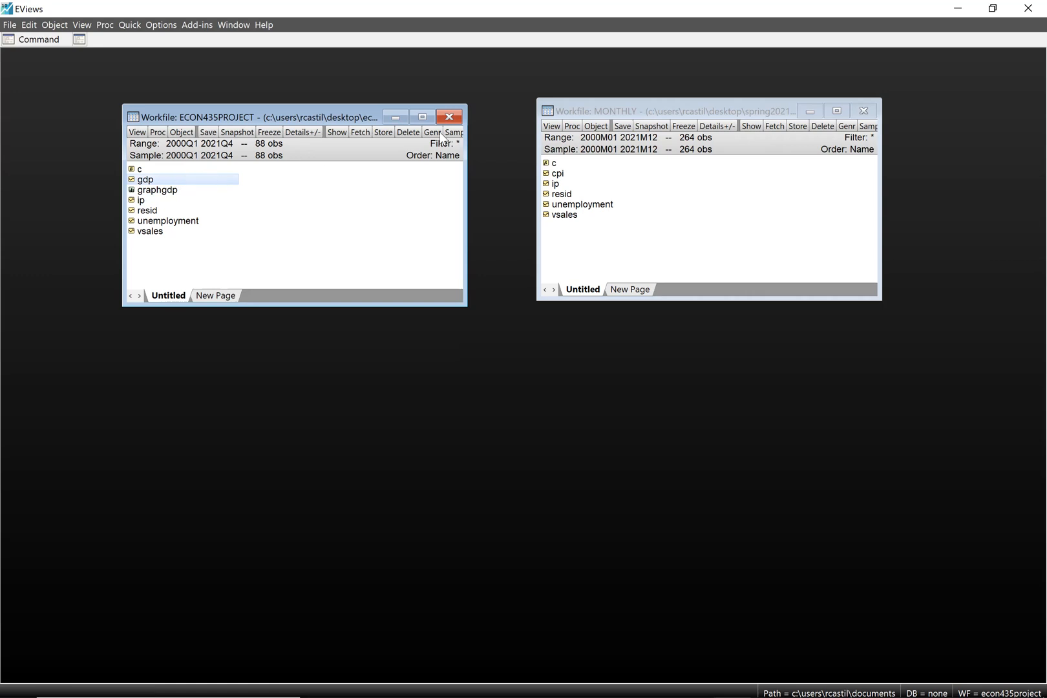
pyautogui.click(635, 105)
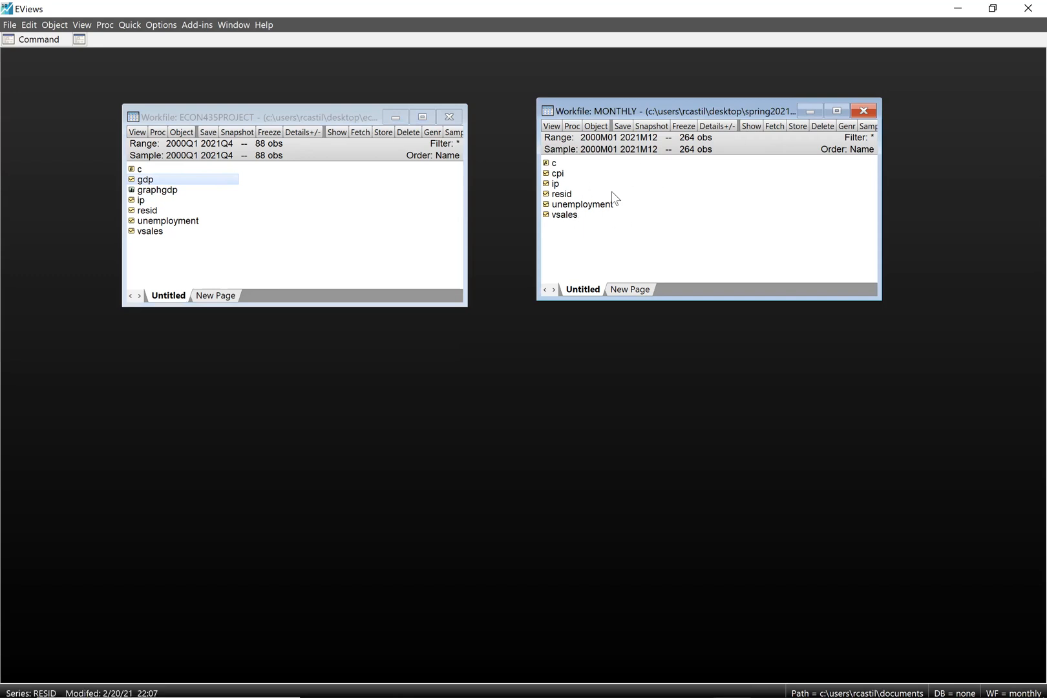
pyautogui.click(212, 115)
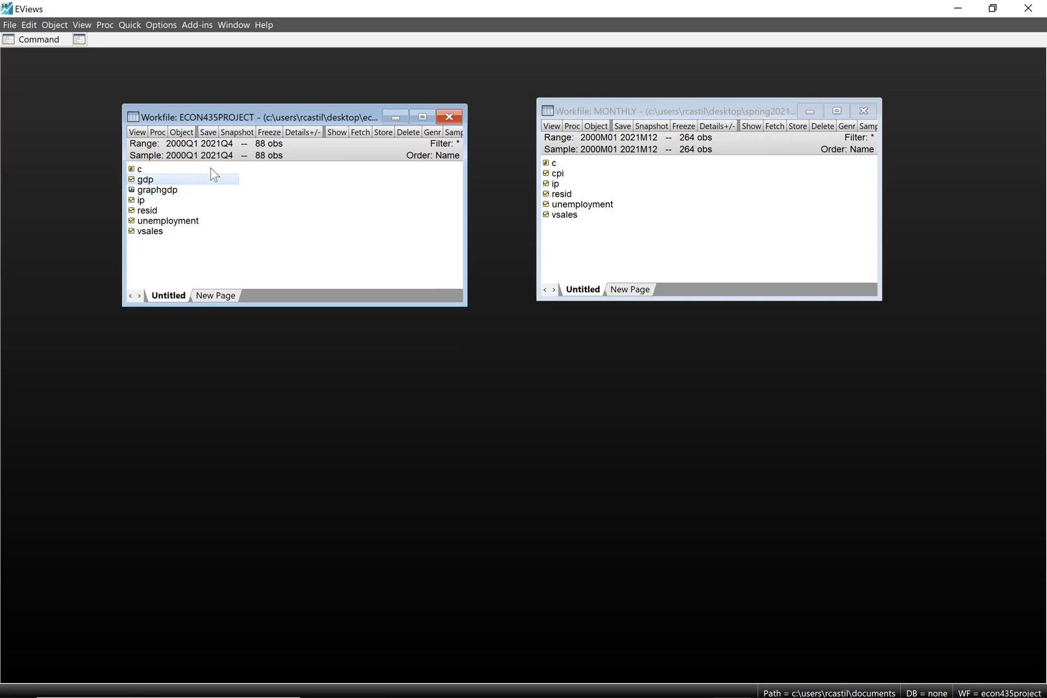
pyautogui.hotkey('ctrl', 'v')
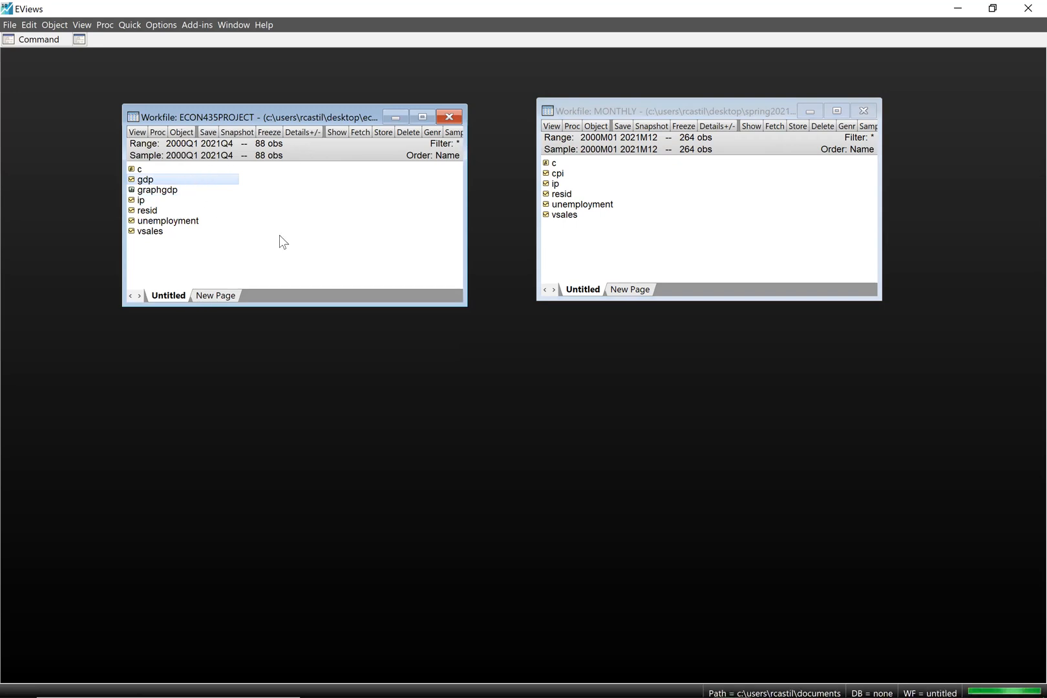